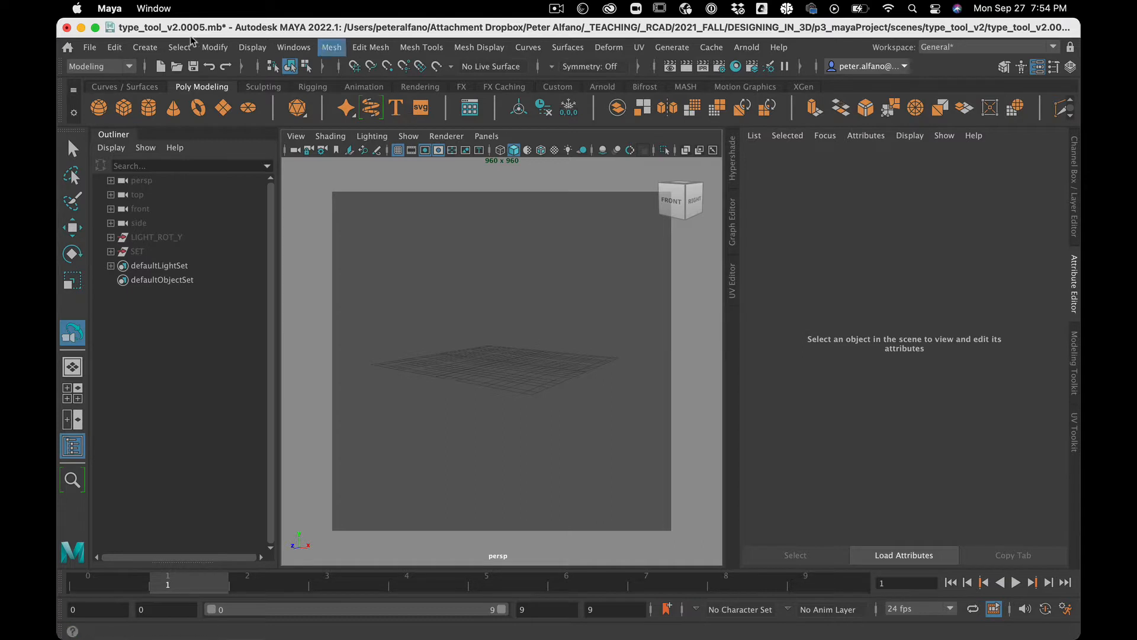
Step: Create a new 3D Type object in the scene
left_click(145, 47)
mouse_move(176, 155)
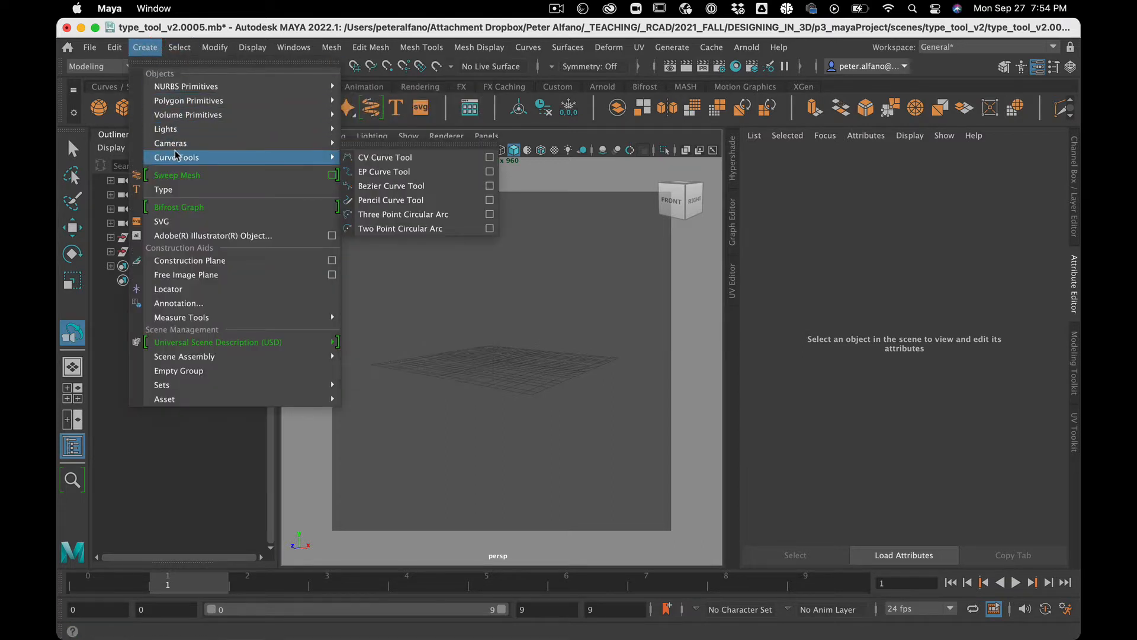
left_click(179, 190)
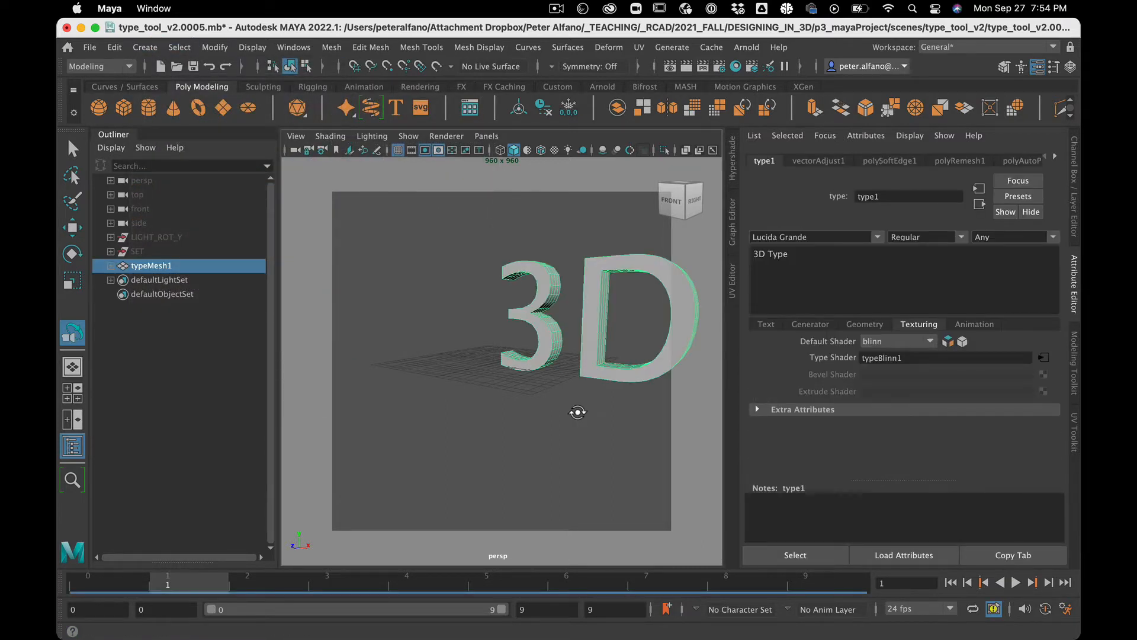
Step: Set the type's font to Sharp Sans Display No1 with the Regular style
scroll(531, 384, "down", 10)
scroll(531, 384, "up", 5)
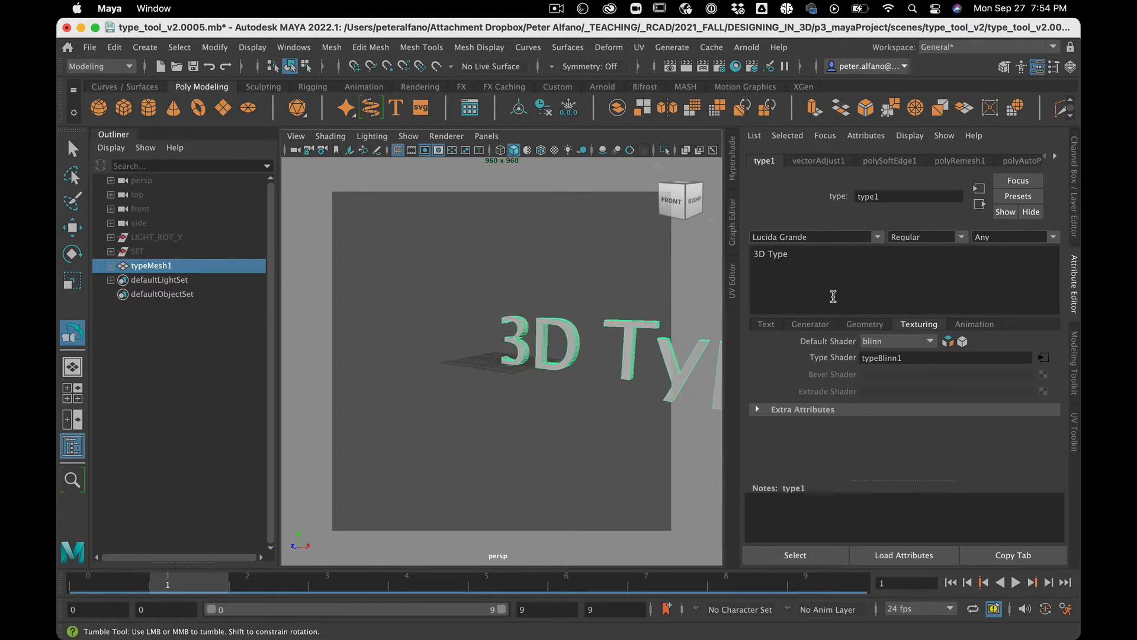
left_click_drag(832, 237, 632, 220)
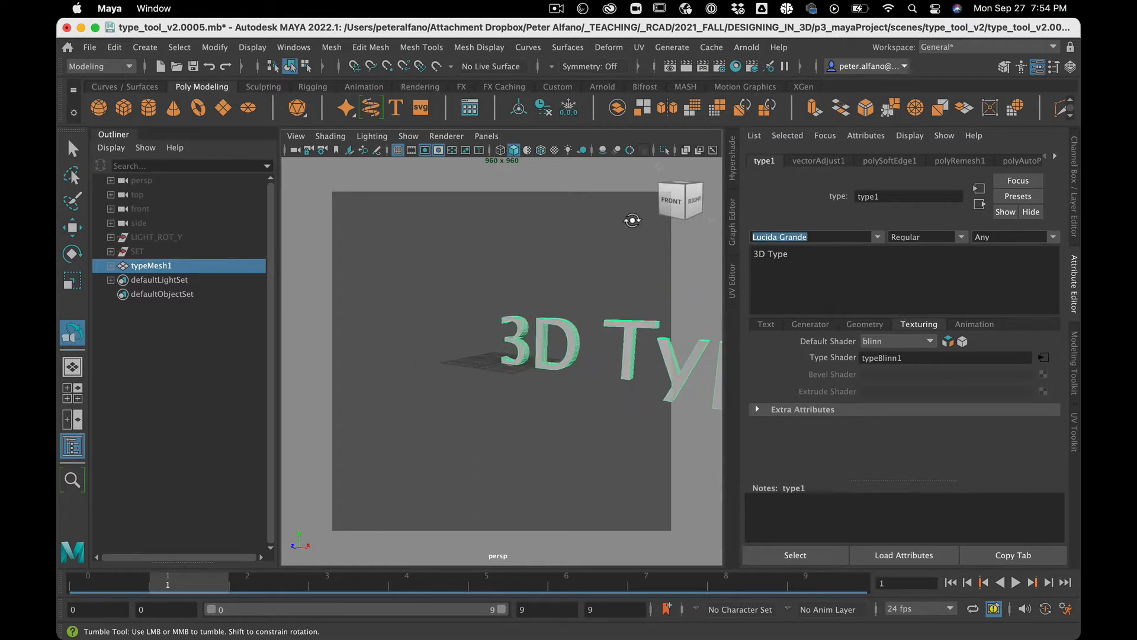
type("sharp Sans Display No1")
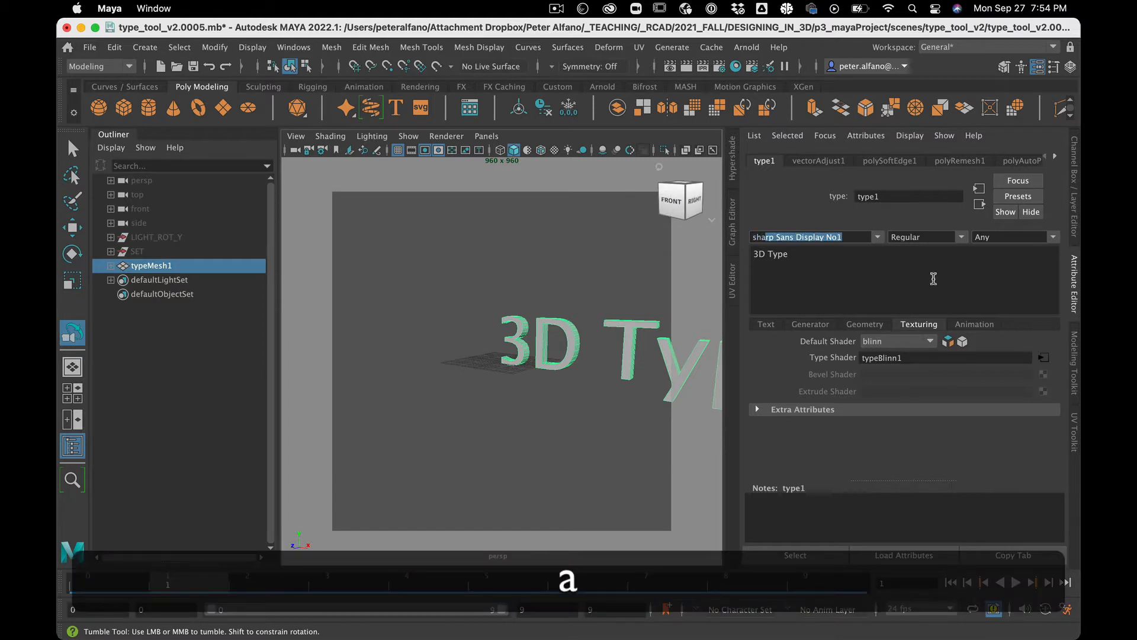
left_click(880, 238)
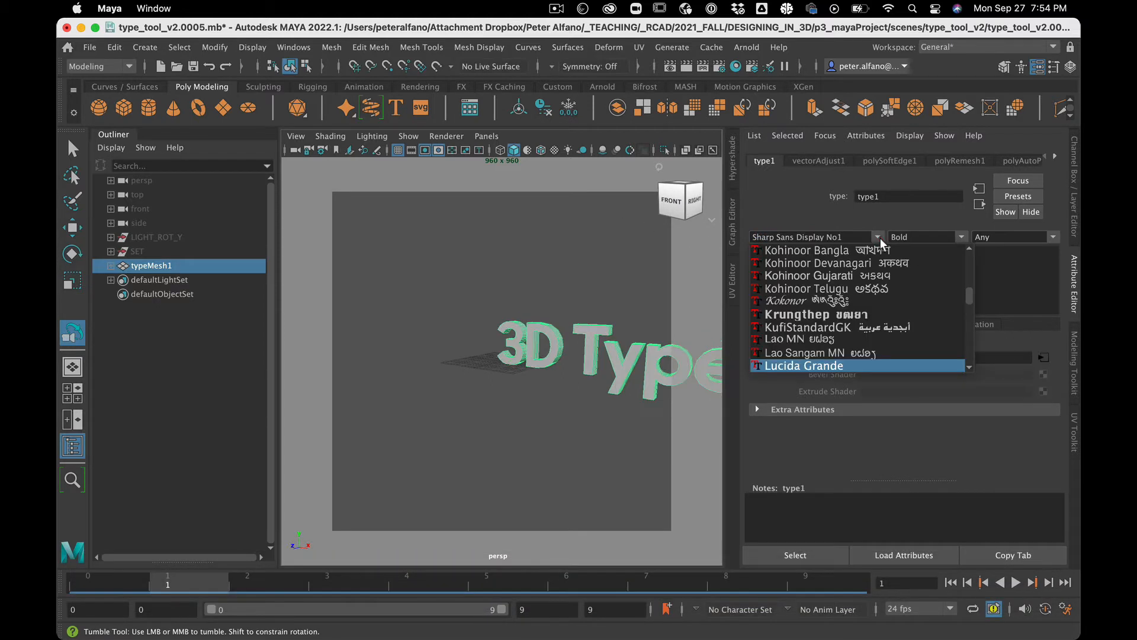
left_click(1032, 310)
left_click(960, 240)
left_click(942, 259)
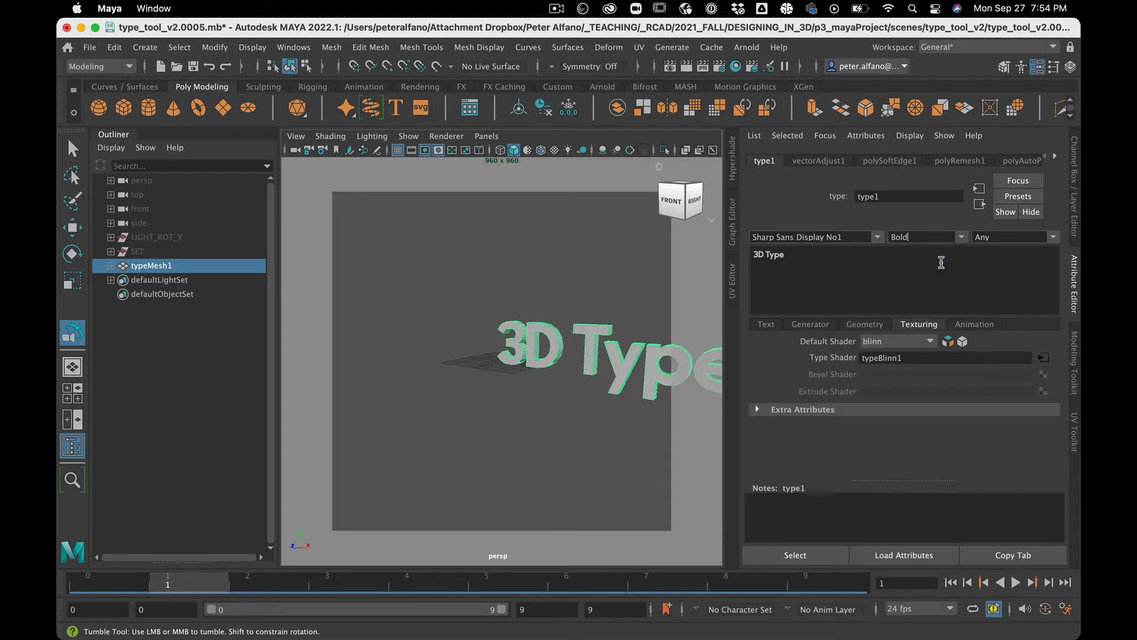
left_click(961, 237)
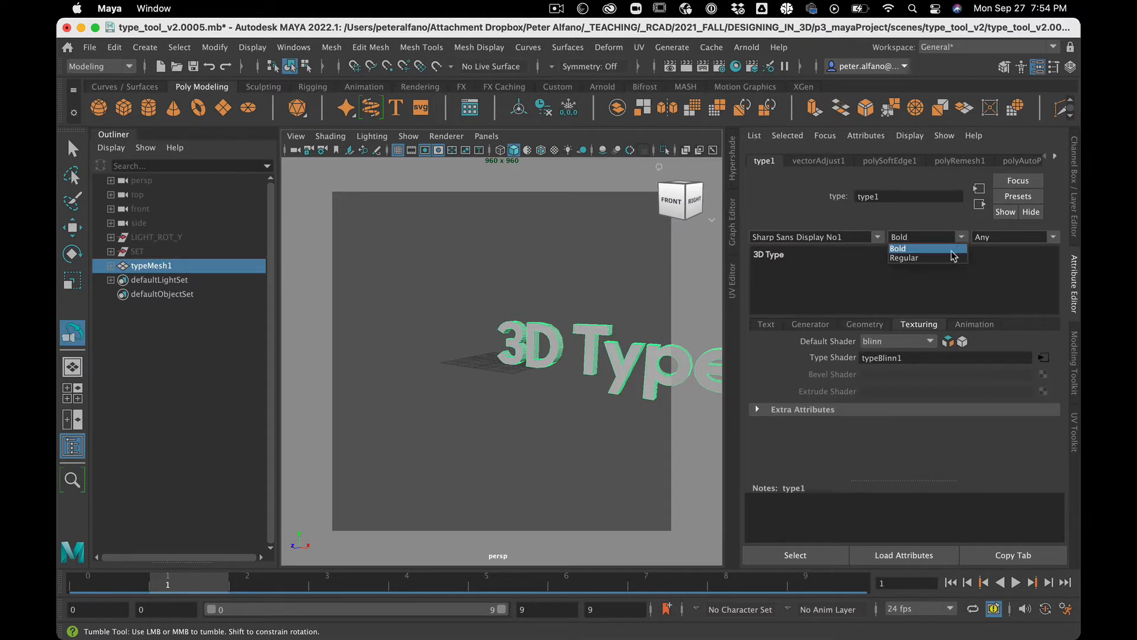
left_click(947, 257)
Step: Retype the text so it reads 3D TYPE in capitals
left_click_drag(796, 260, 773, 259)
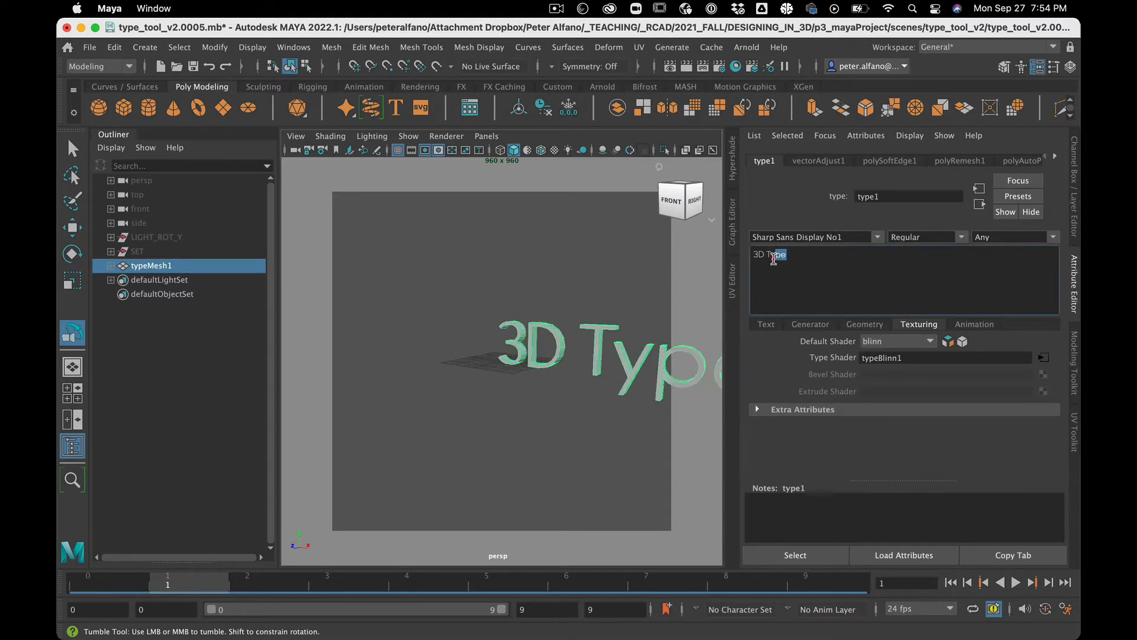
type("Y")
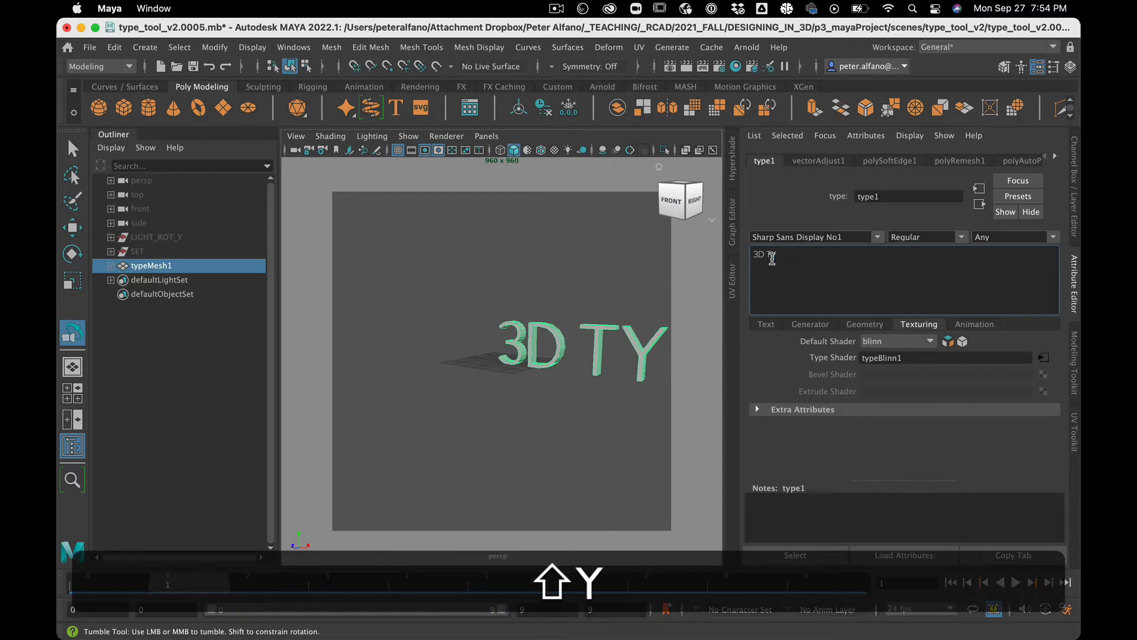
type("PE")
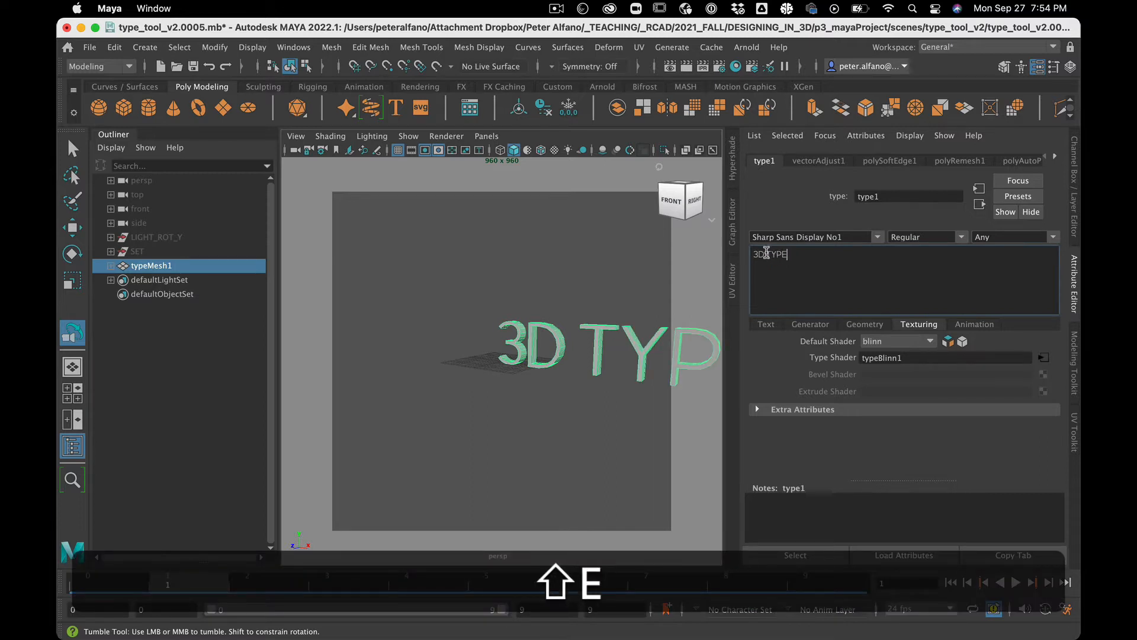
Step: Replace the space with an em dash and break the text onto two lines, 3D — and TYPE
left_click(767, 276)
key("BackSpace")
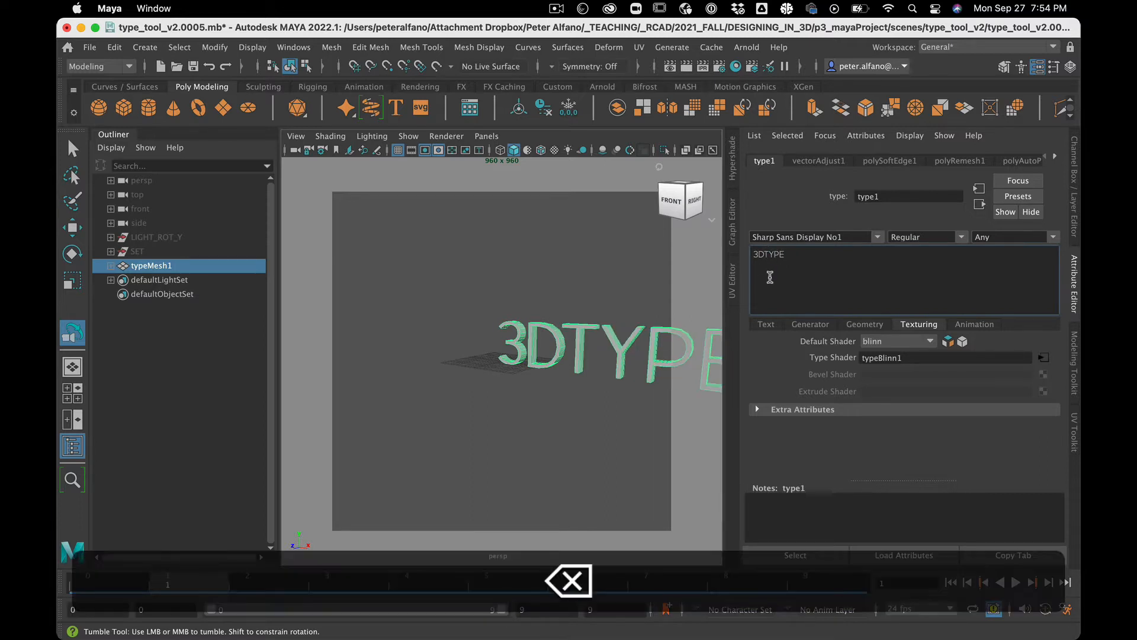
key("alt+space")
type("∏")
key("BackSpace")
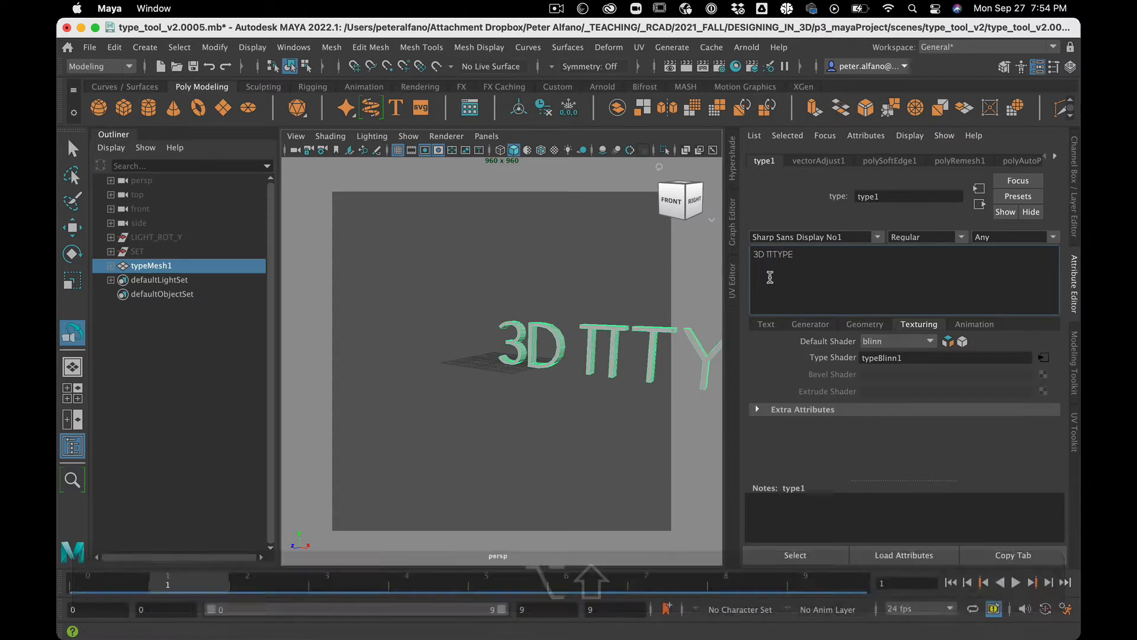
type("—")
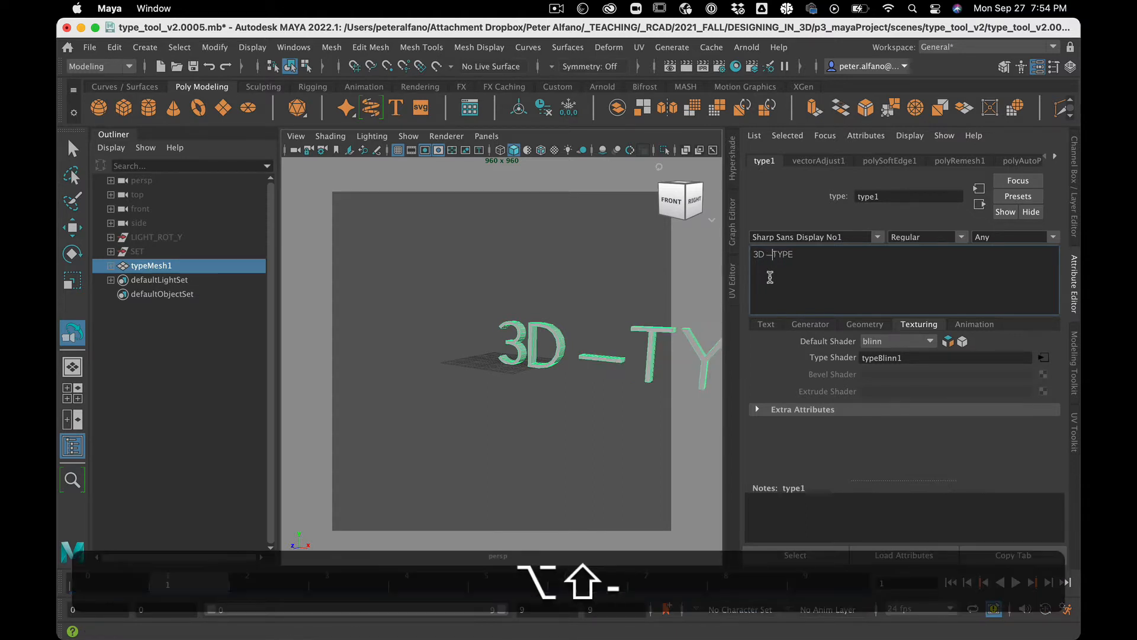
key("Return")
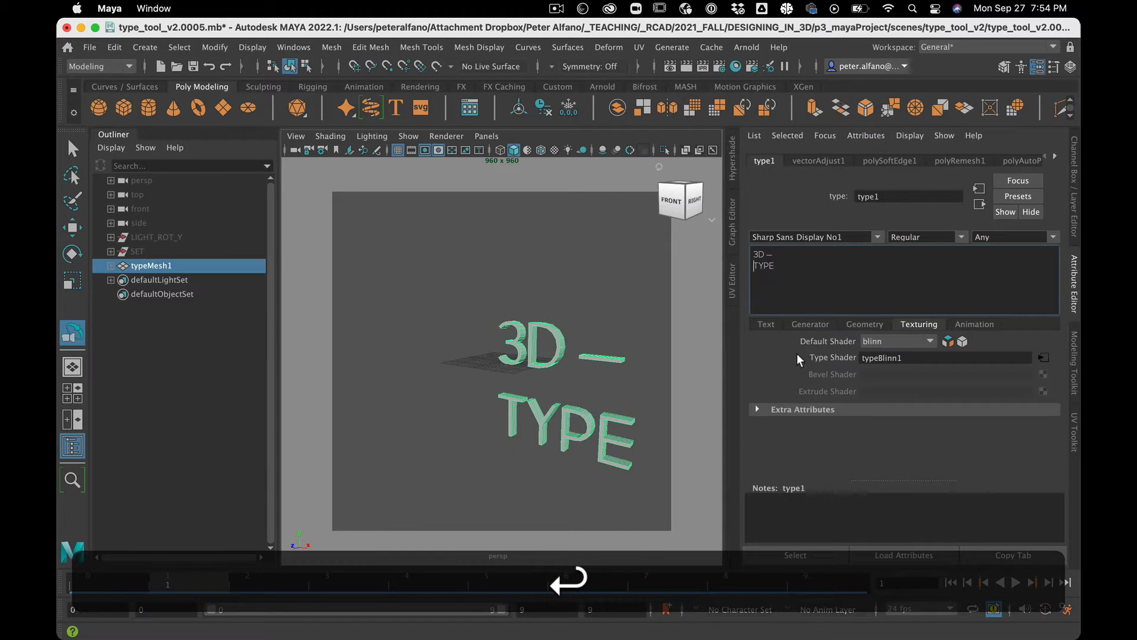
Step: Set the font size to 20.45, tracking to -6.79 and leading scale to 0.648 in the text settings
left_click(766, 324)
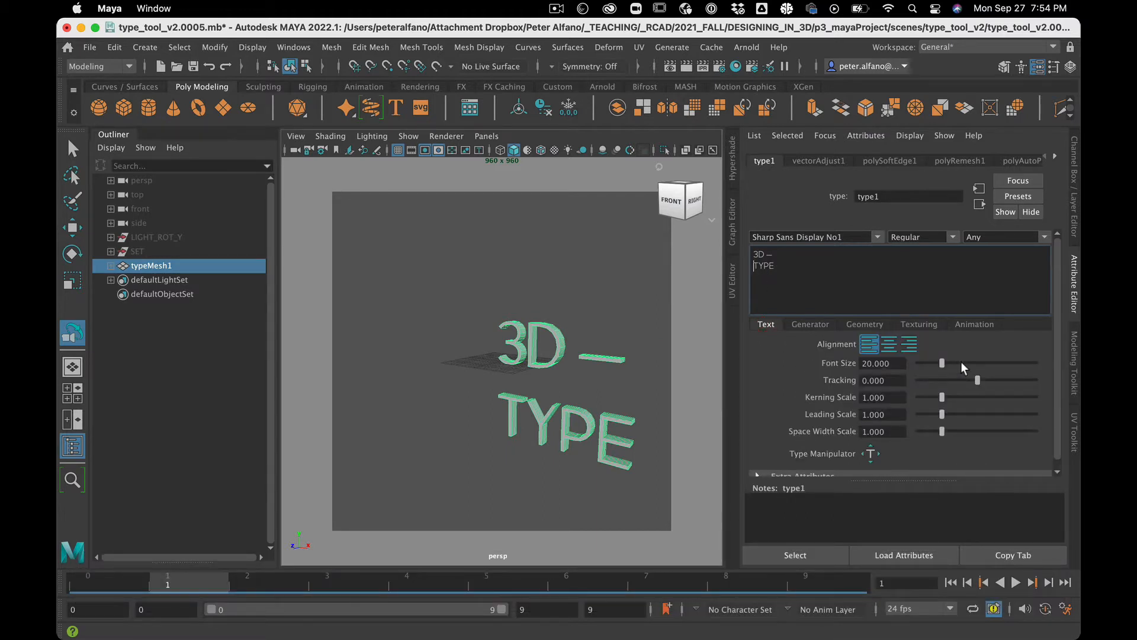
left_click_drag(942, 363, 935, 418)
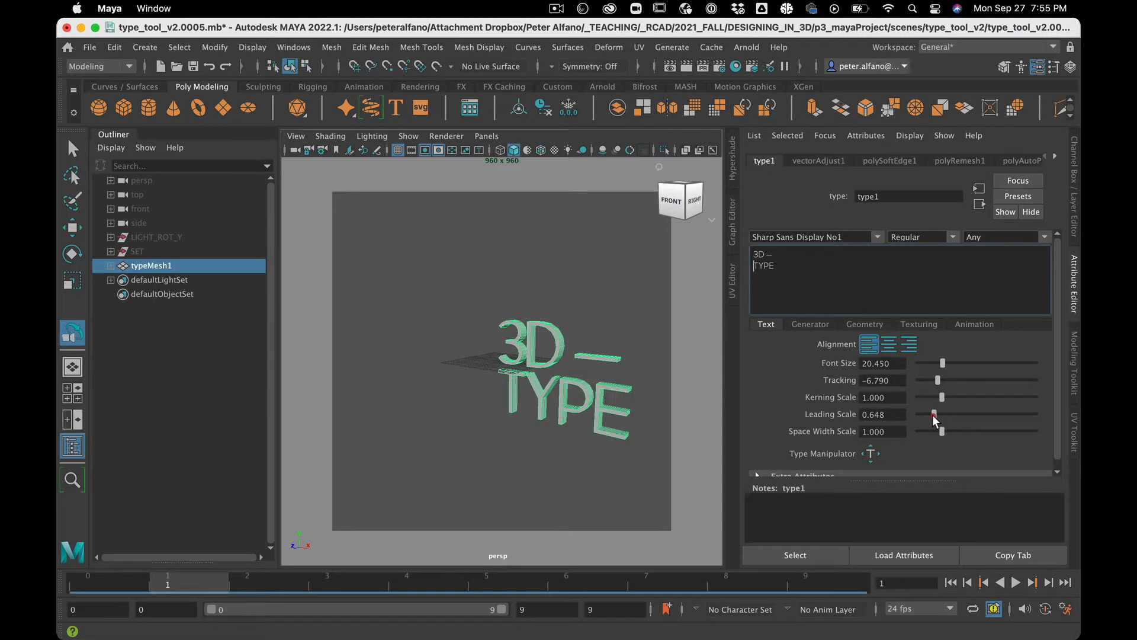
Step: Try moving the characters with the Type Manipulator, then undo the move and deselect
left_click(871, 455)
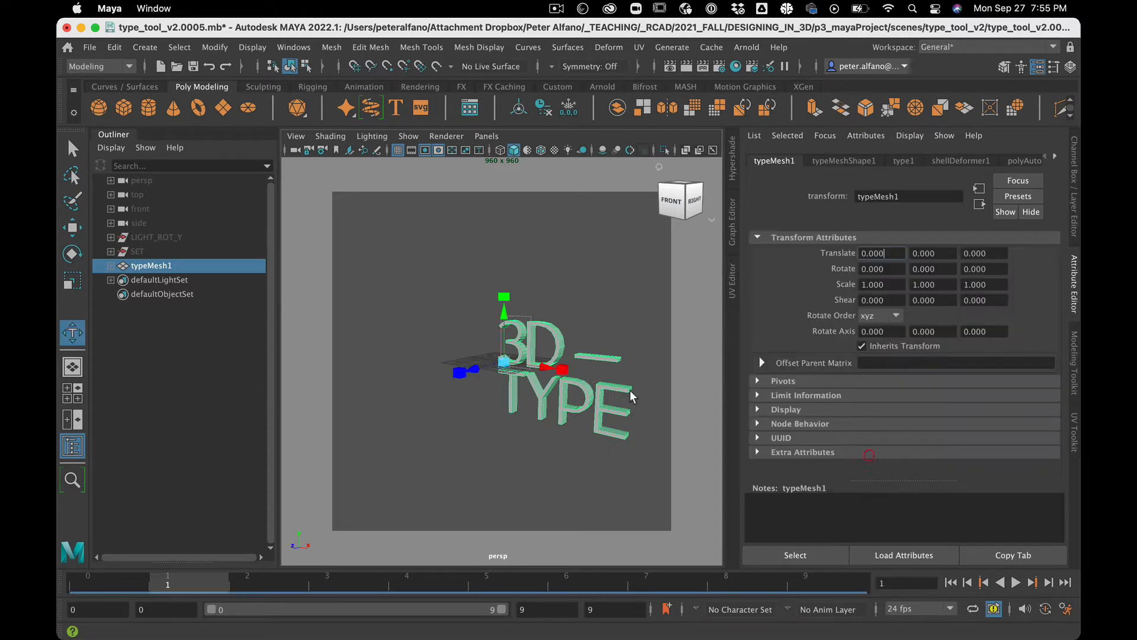
left_click_drag(573, 376, 542, 362)
key("z")
left_click(581, 246)
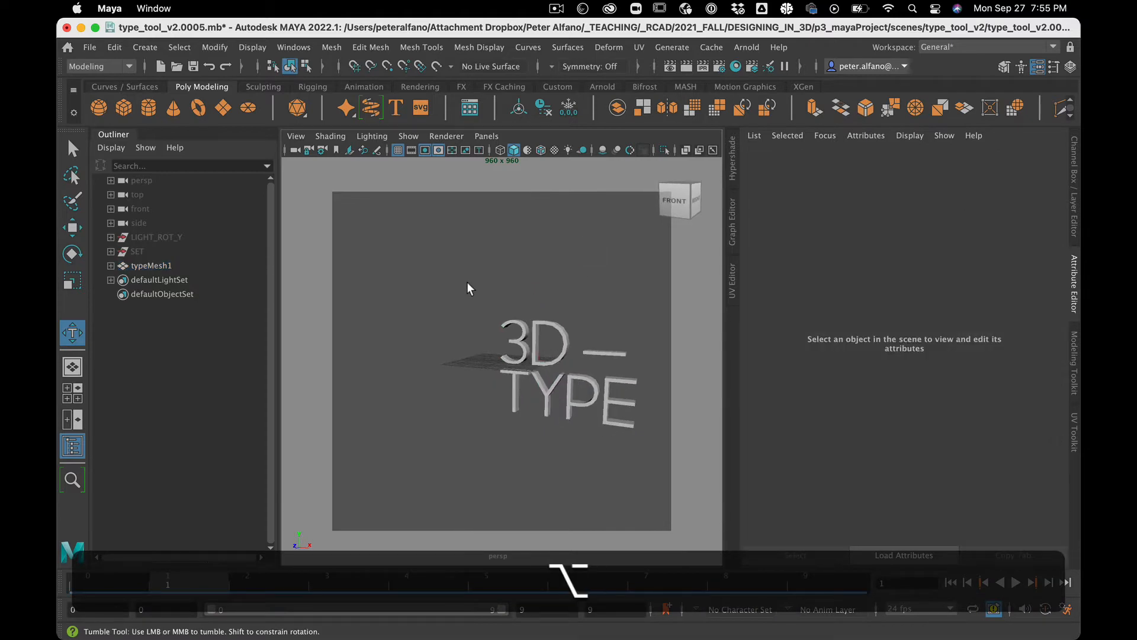
Step: Reselect the type mesh, frame it in the view, and switch off the Type Manipulator on the type node
left_click_drag(468, 287, 682, 508)
key("f")
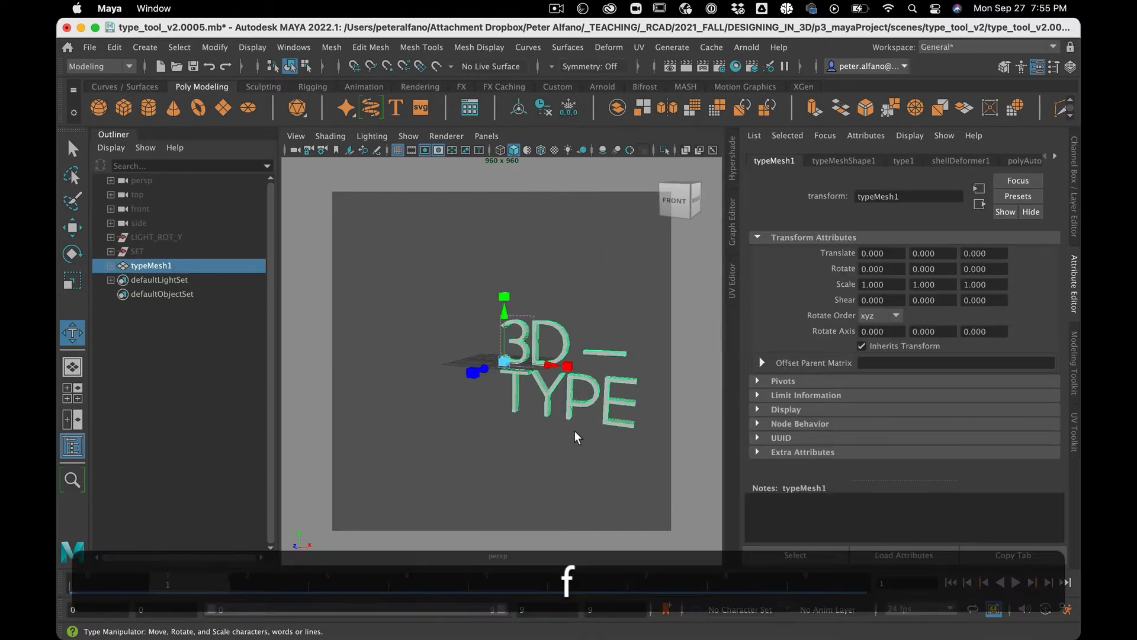
key("f")
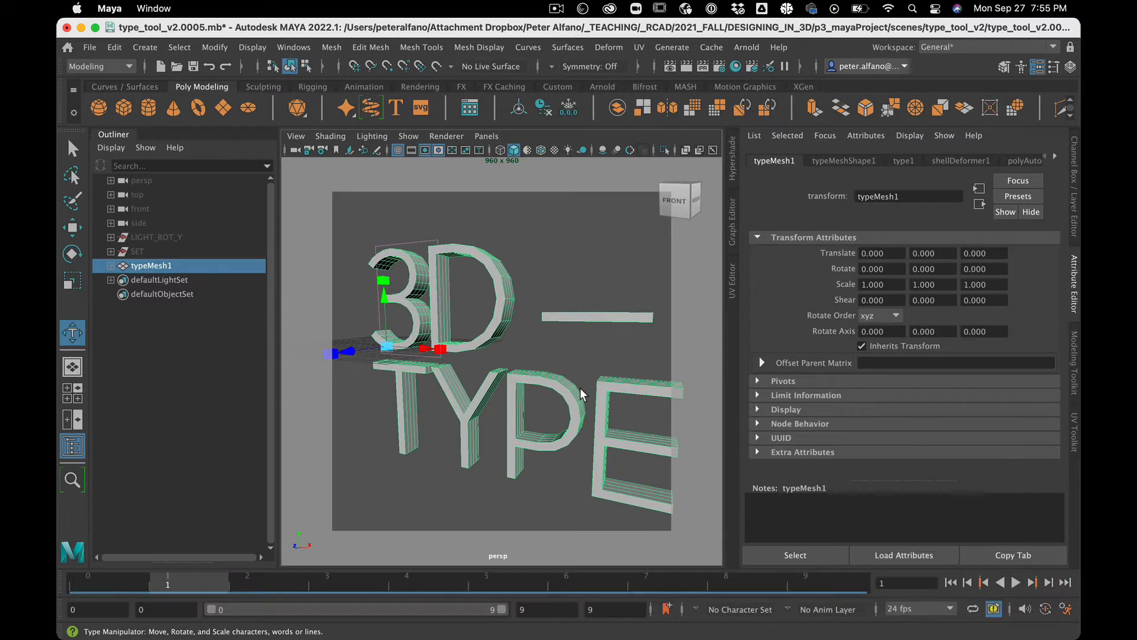
scroll(580, 393, "down", 3)
left_click(901, 161)
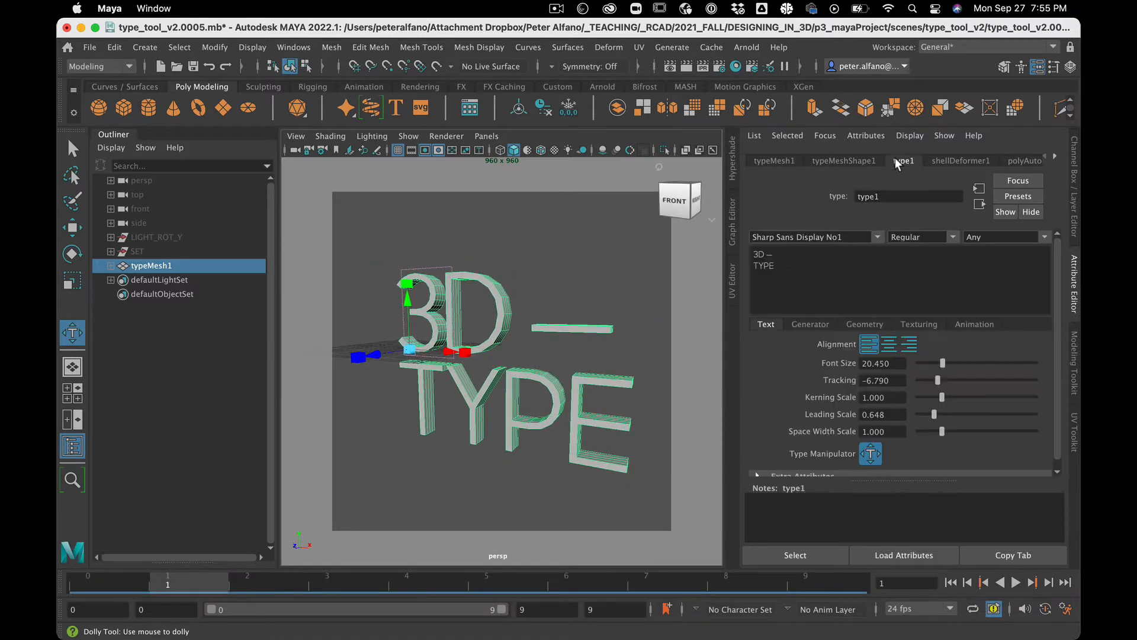
left_click(871, 453)
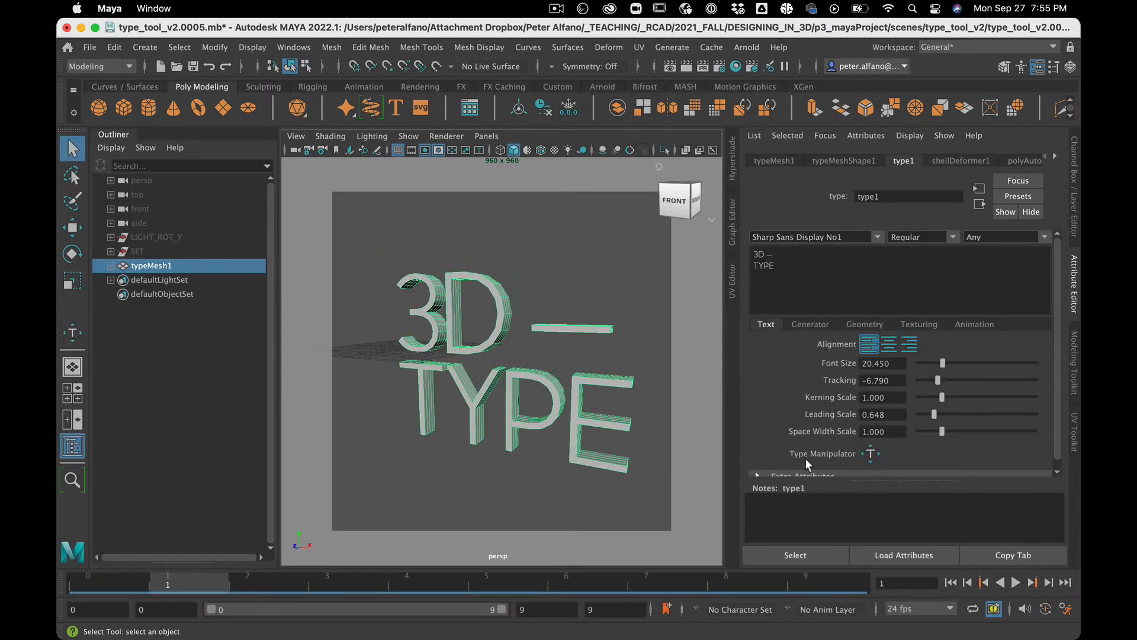
Step: Open the Generator options list to review the available generators
scroll(805, 458, "down", 1)
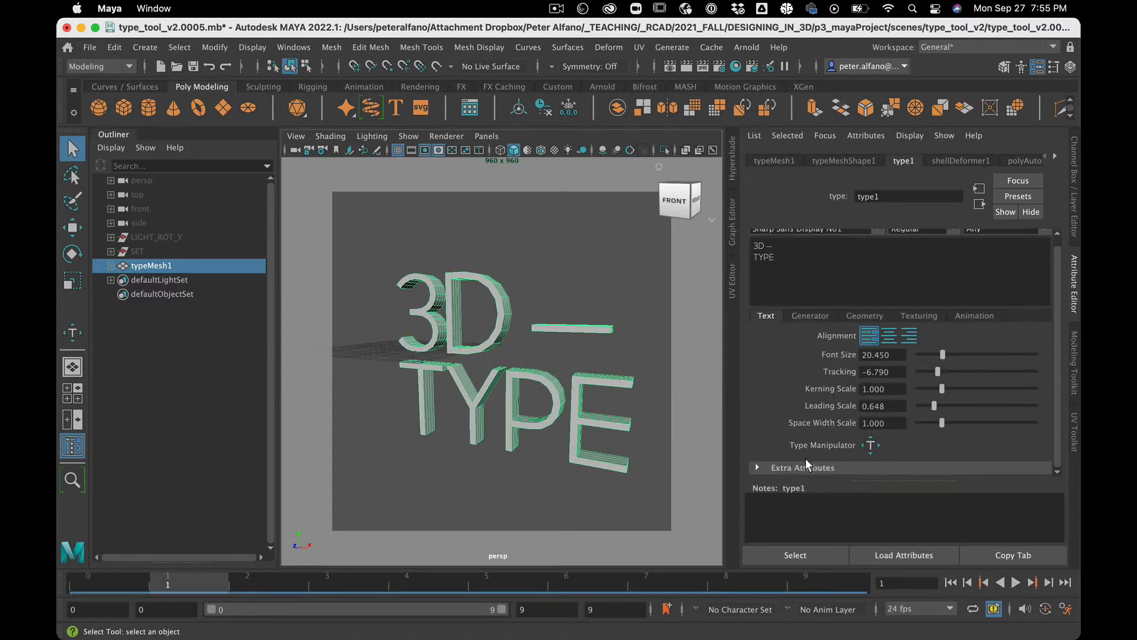
left_click(819, 314)
left_click(887, 348)
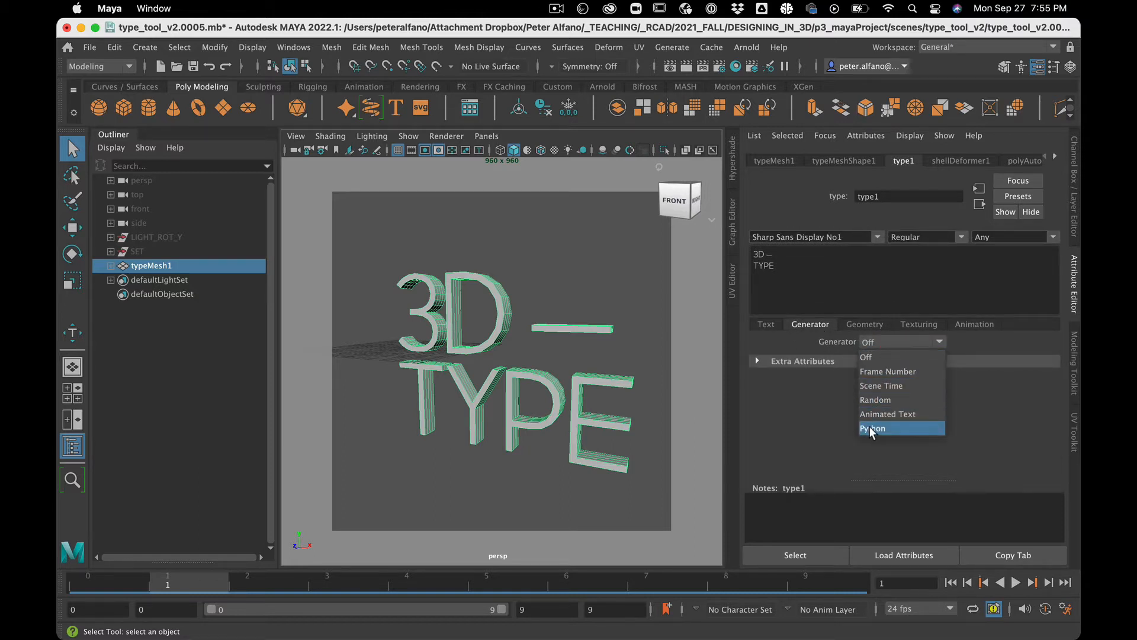
Step: Set the geometry Curve Resolution to 10
left_click(870, 325)
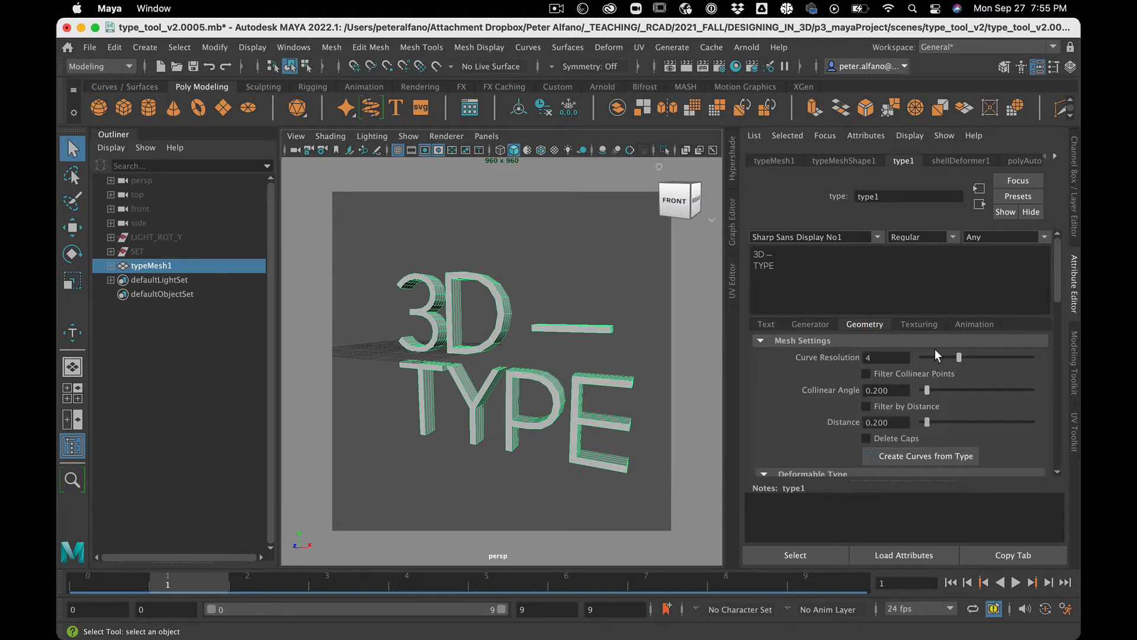
left_click_drag(960, 355, 1025, 347)
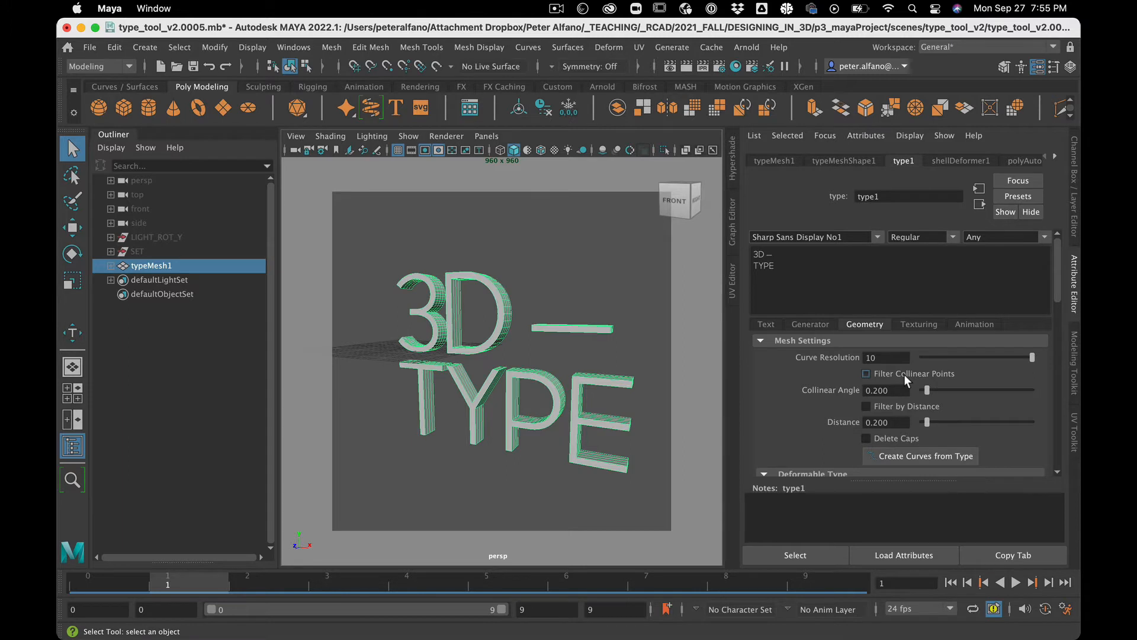
Step: Enable Deformable Type and set Refine Threshold to 0.729 and Reduce Threshold to 0
scroll(904, 374, "down", 6)
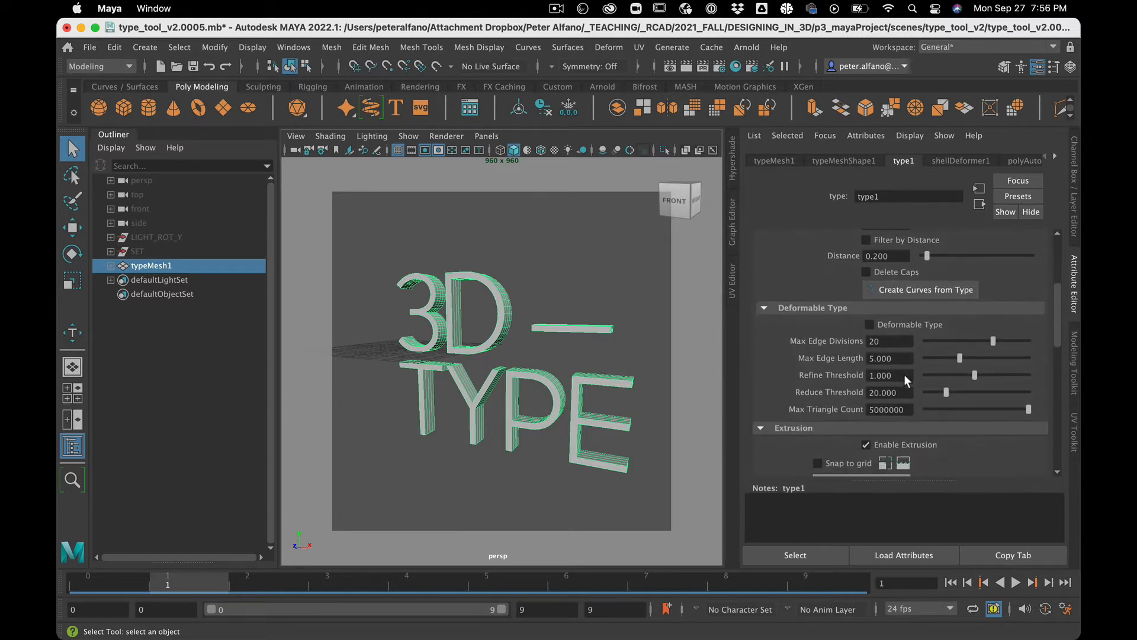
scroll(904, 374, "up", 1)
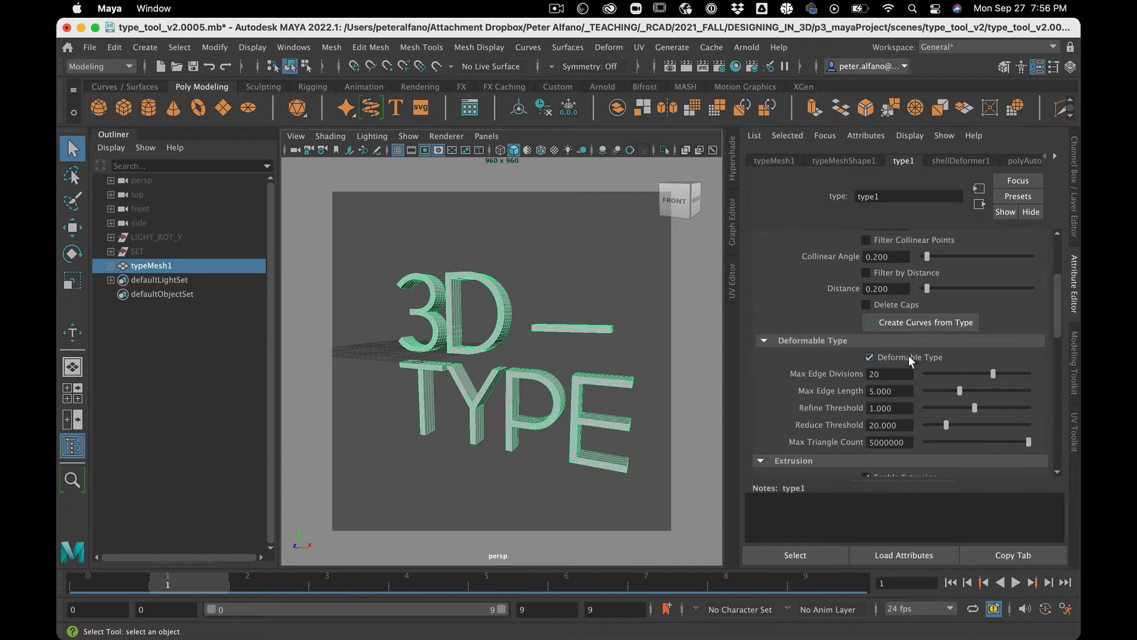
scroll(460, 313, "up", 5)
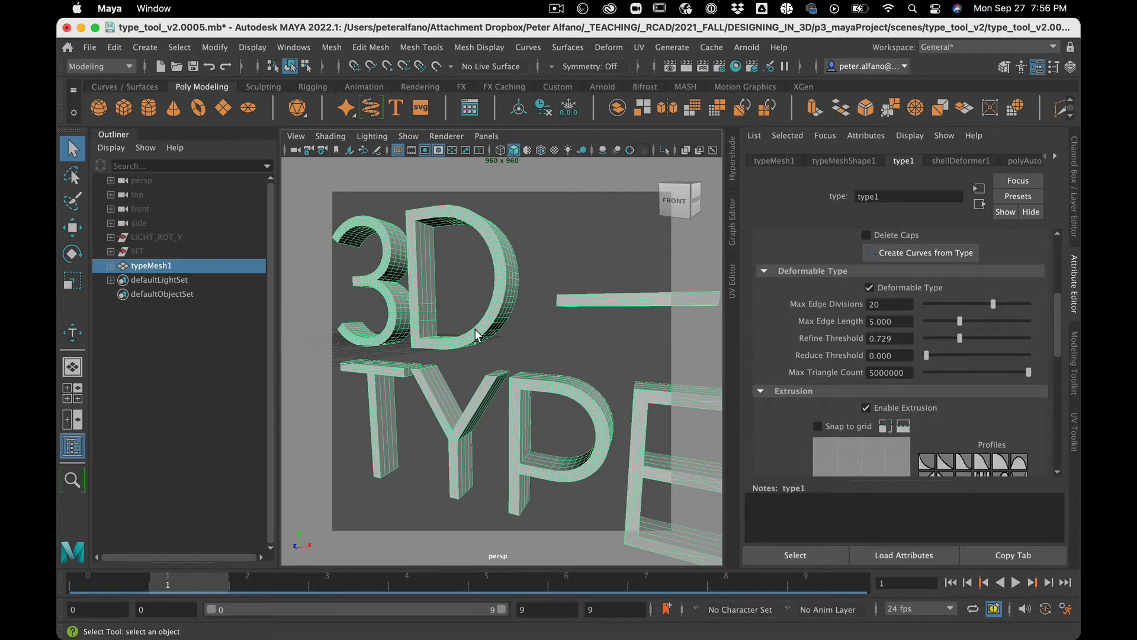
scroll(475, 332, "down", 3)
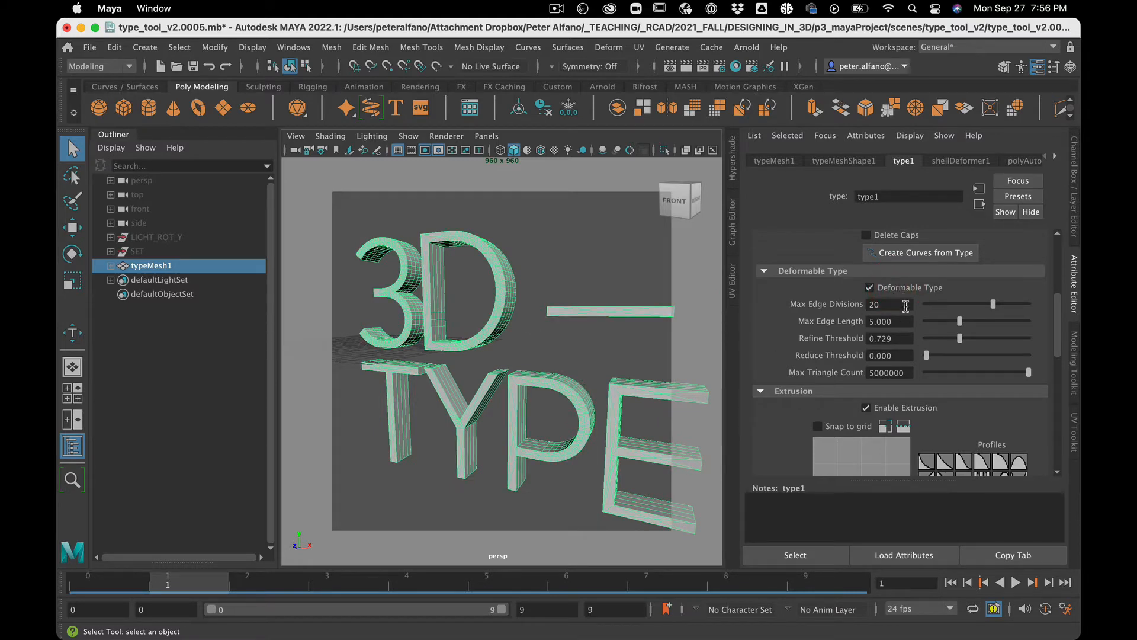
Step: Turn off Deformable Type and toggle Enable Extrusion off and back on
left_click(904, 287)
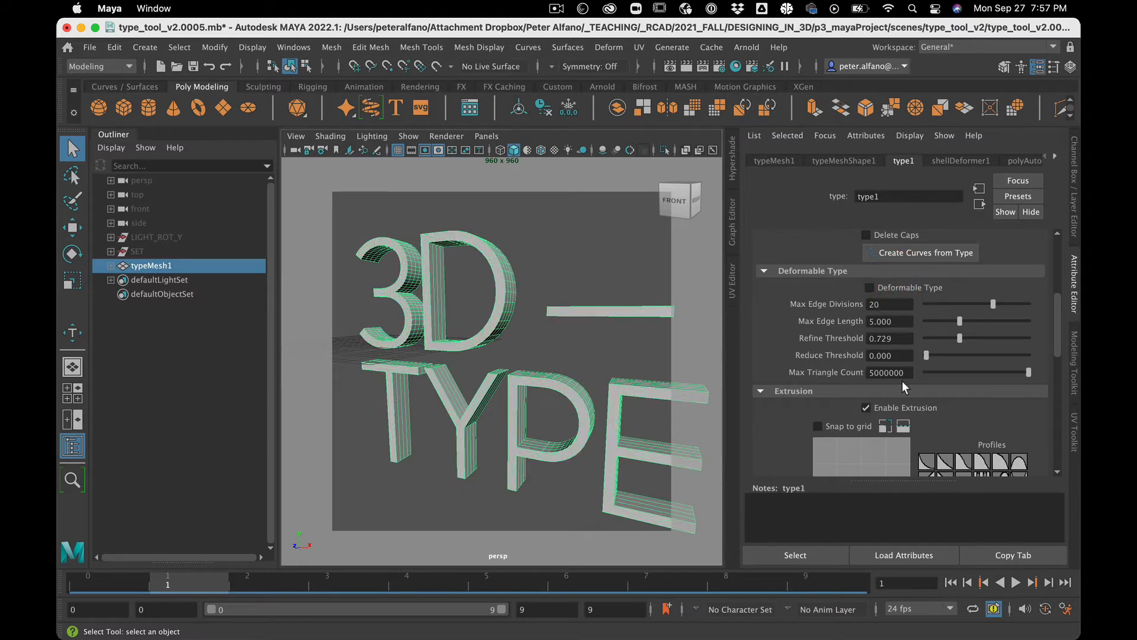
scroll(901, 382, "down", 2)
left_click(903, 361)
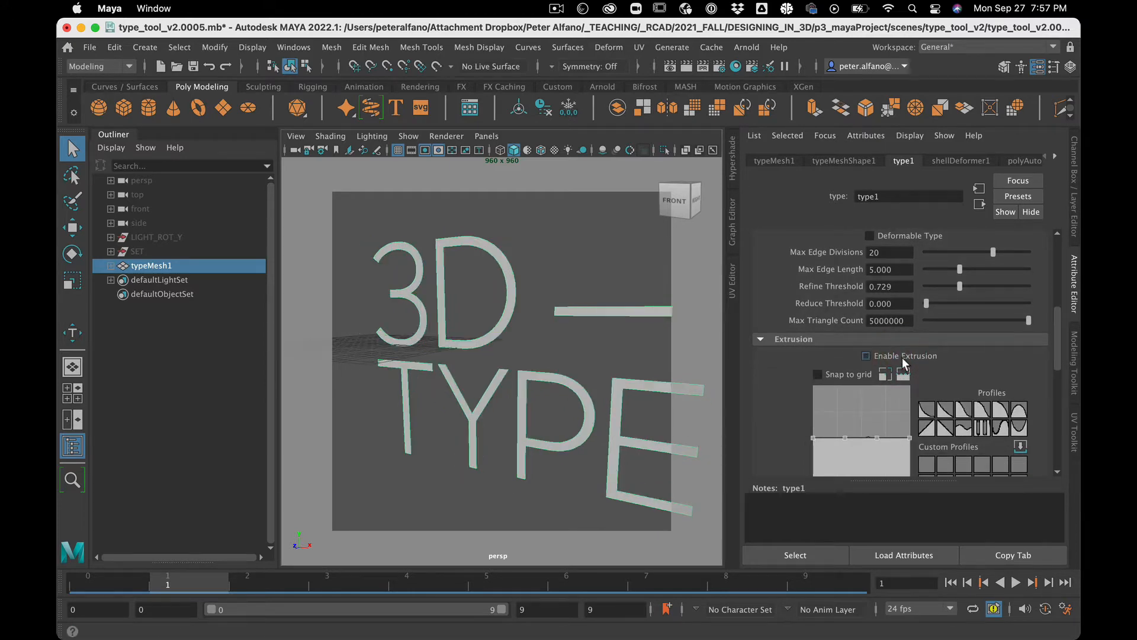
left_click(902, 361)
Step: Set the Extrude Distance to 10
scroll(947, 435, "down", 6)
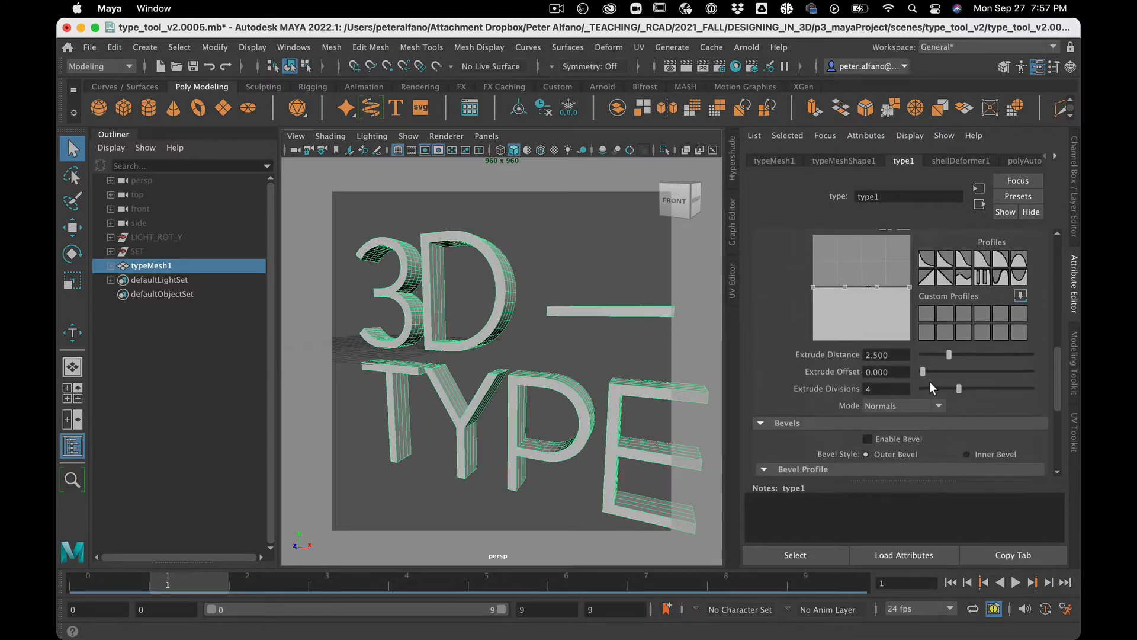
left_click_drag(948, 354, 1064, 339)
scroll(588, 381, "down", 5)
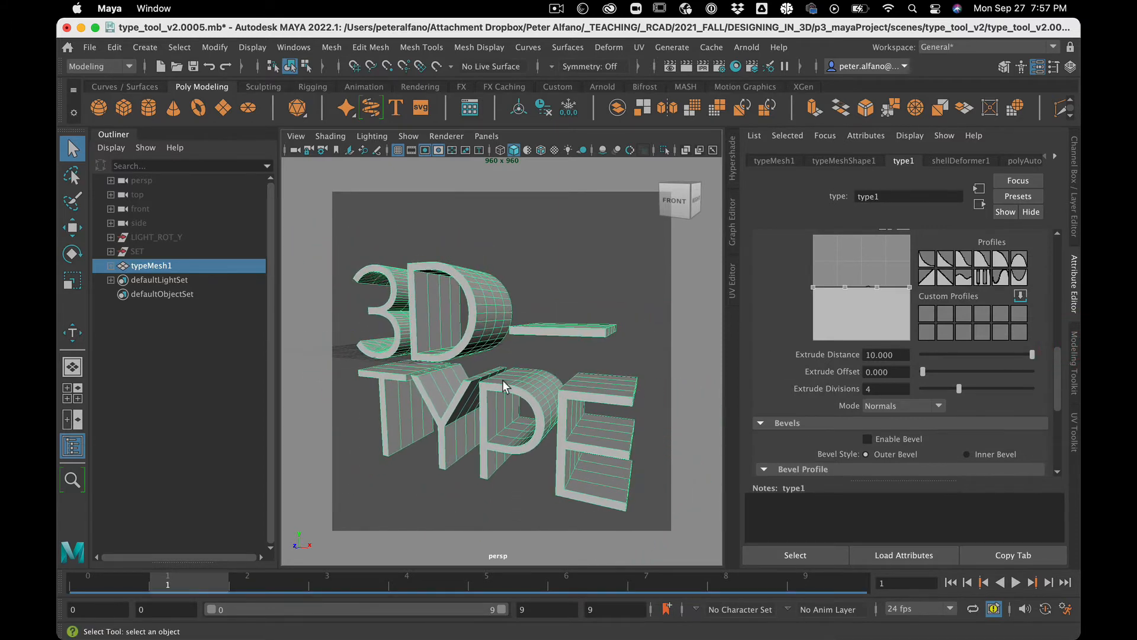
left_click_drag(493, 379, 536, 391, "alt")
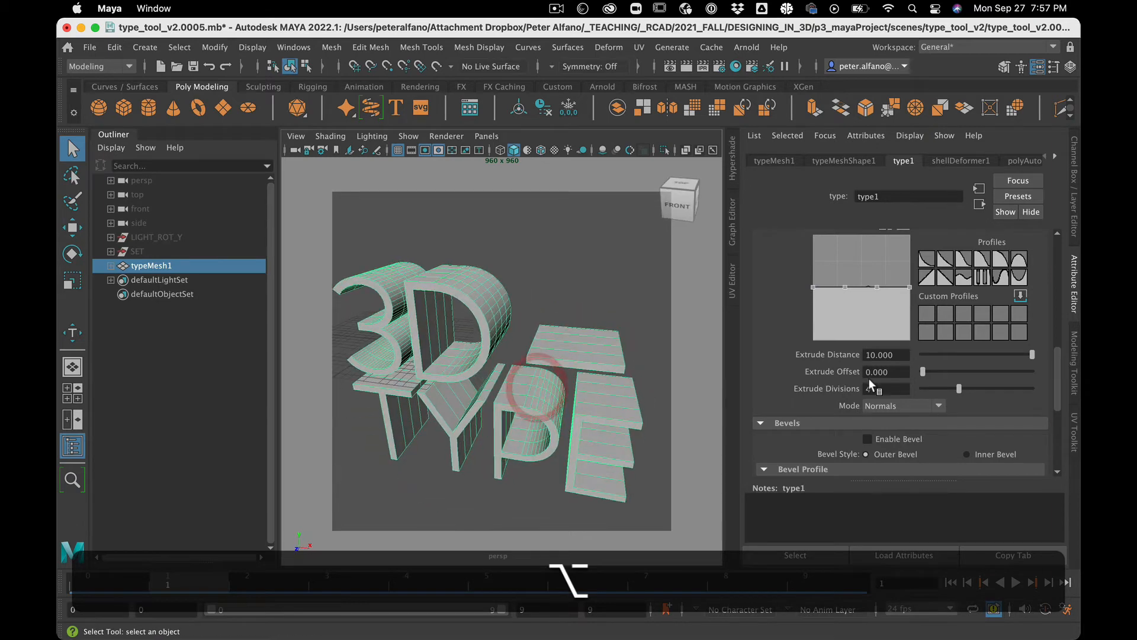
Step: Set the Extrude Divisions to 10
left_click_drag(959, 384, 1040, 380)
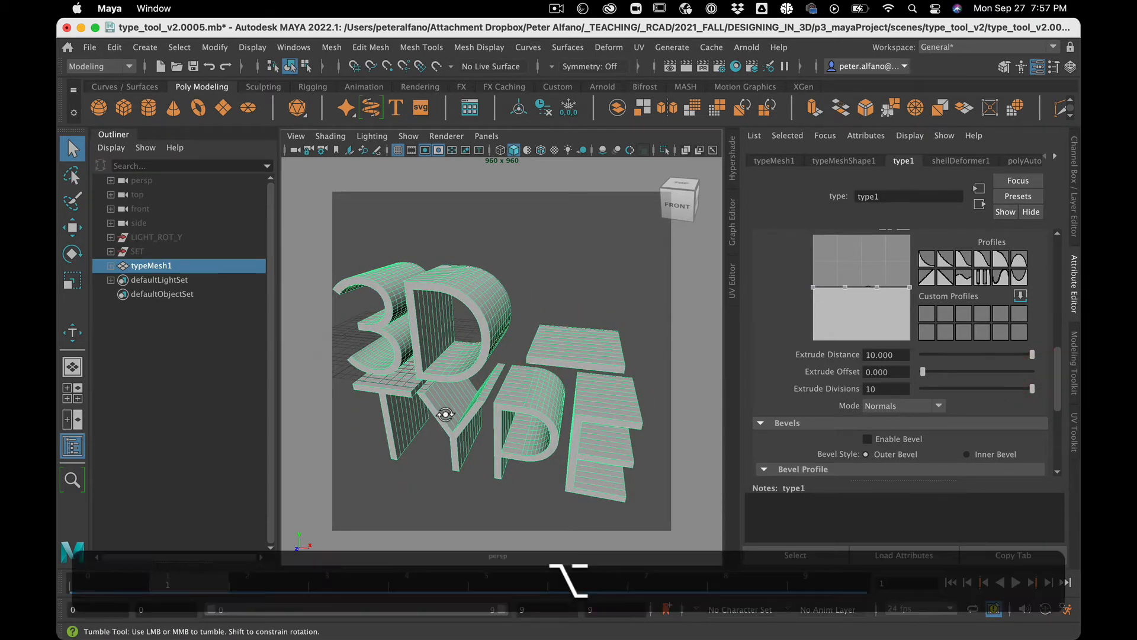
left_click_drag(442, 413, 521, 406, "alt")
mouse_move(580, 346)
left_mouse_down("alt")
mouse_move(595, 334)
mouse_move(572, 353)
left_mouse_up("alt")
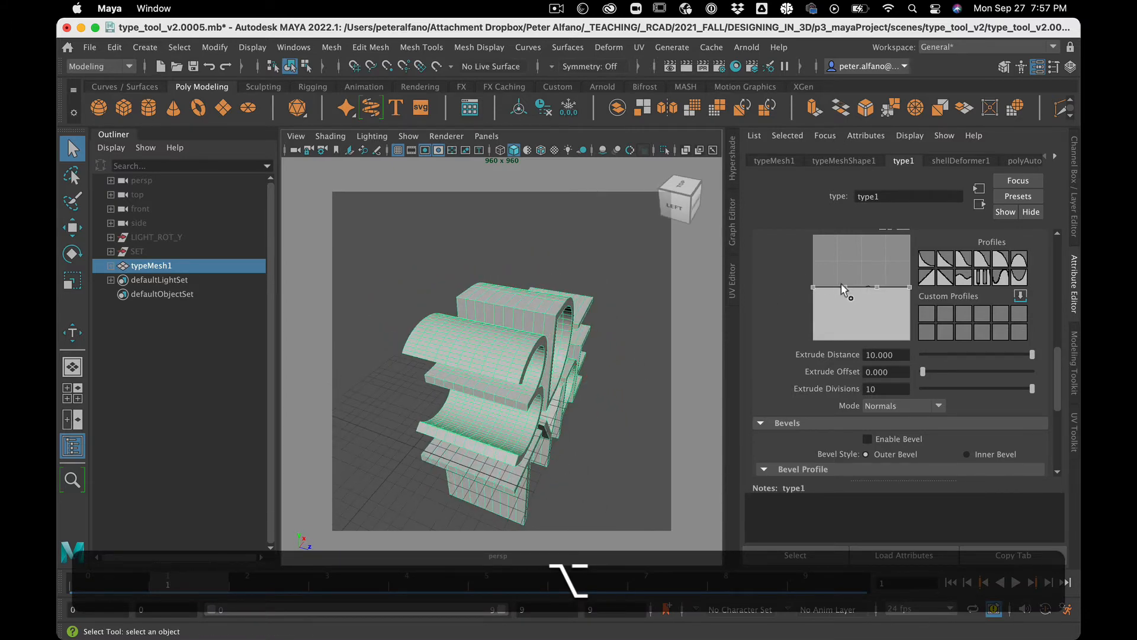
Step: Reshape the extrusion profile curve into an arch by raising its points, with Snap to grid enabled
left_click_drag(844, 287, 843, 235)
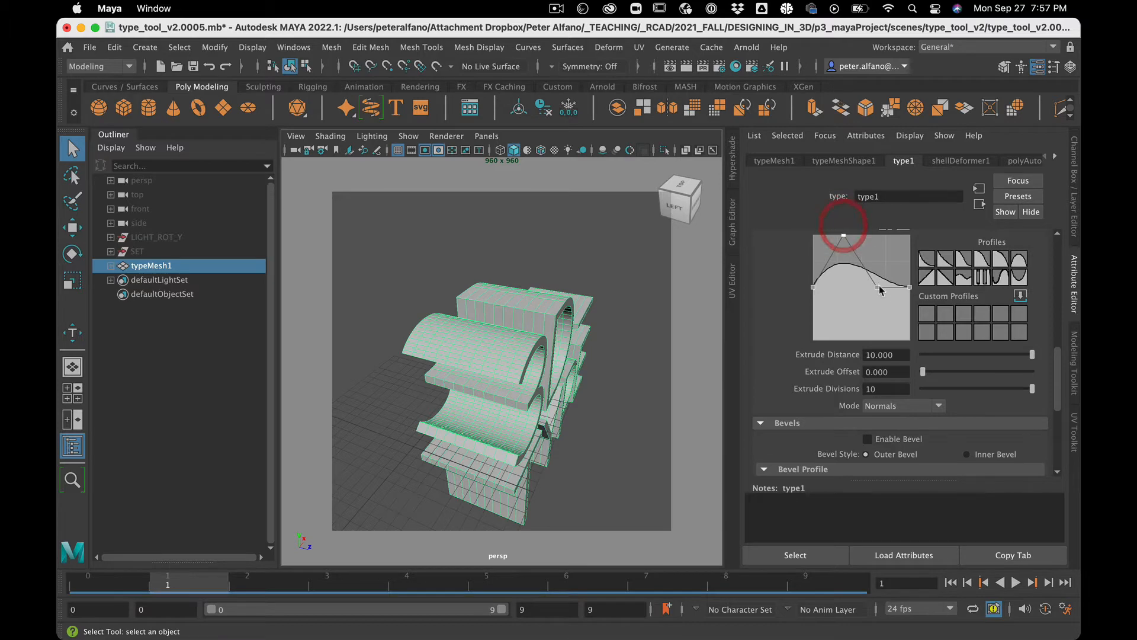
left_click_drag(880, 290, 886, 234)
mouse_move(1057, 372)
left_mouse_down()
mouse_move(1057, 344)
mouse_move(1053, 356)
left_mouse_up()
left_click(818, 266)
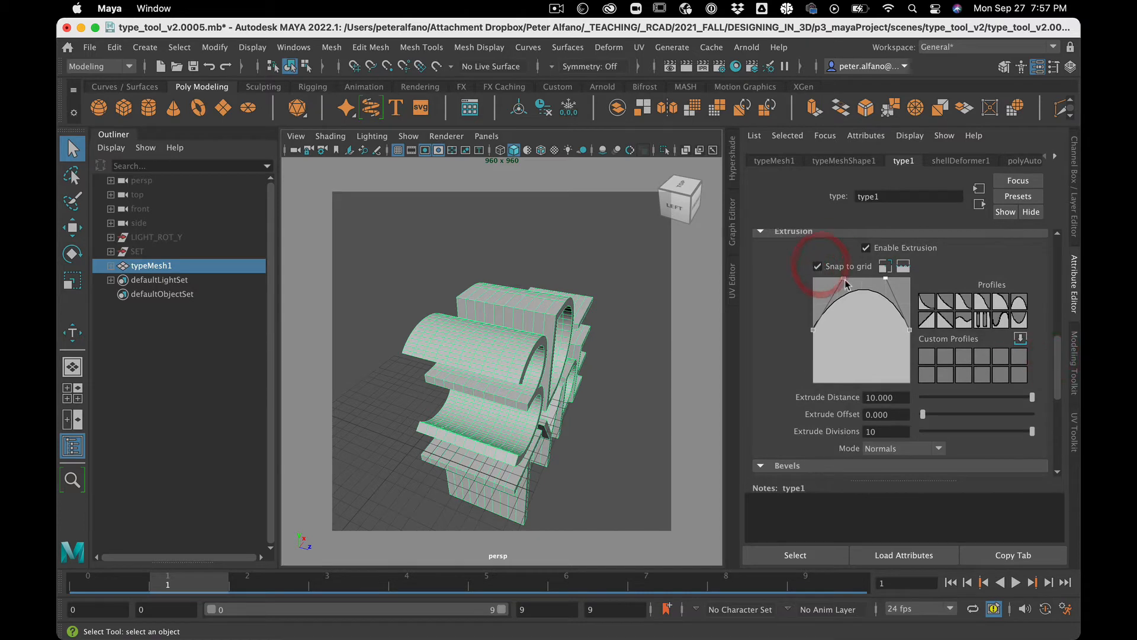
left_click_drag(844, 281, 886, 278)
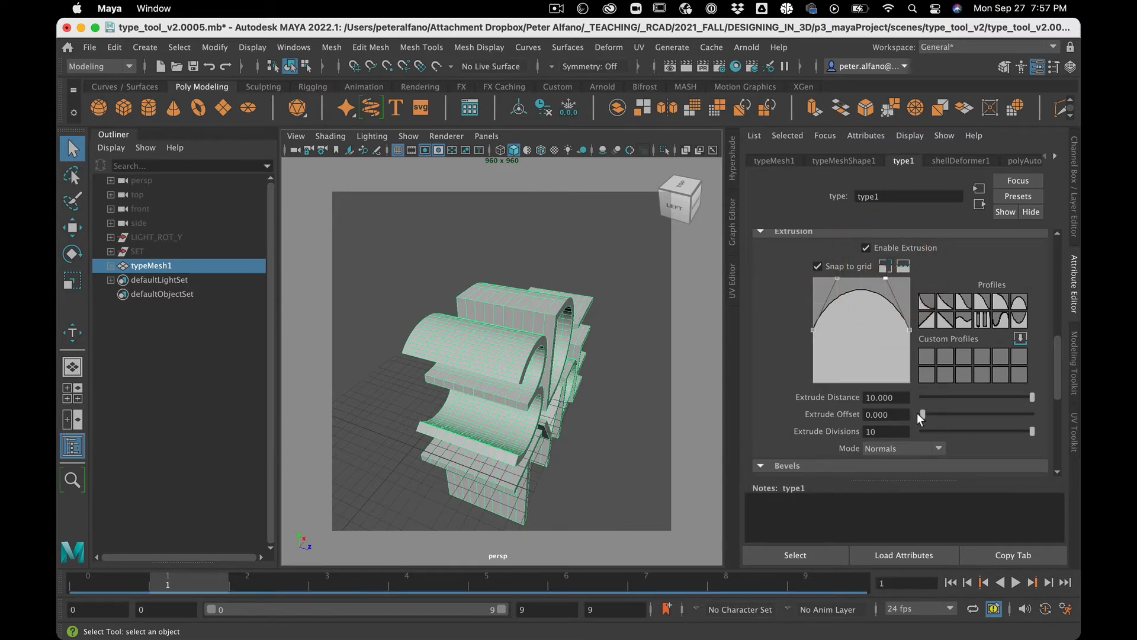
Step: Set the Extrude Offset to 1
left_click_drag(919, 413, 1050, 376)
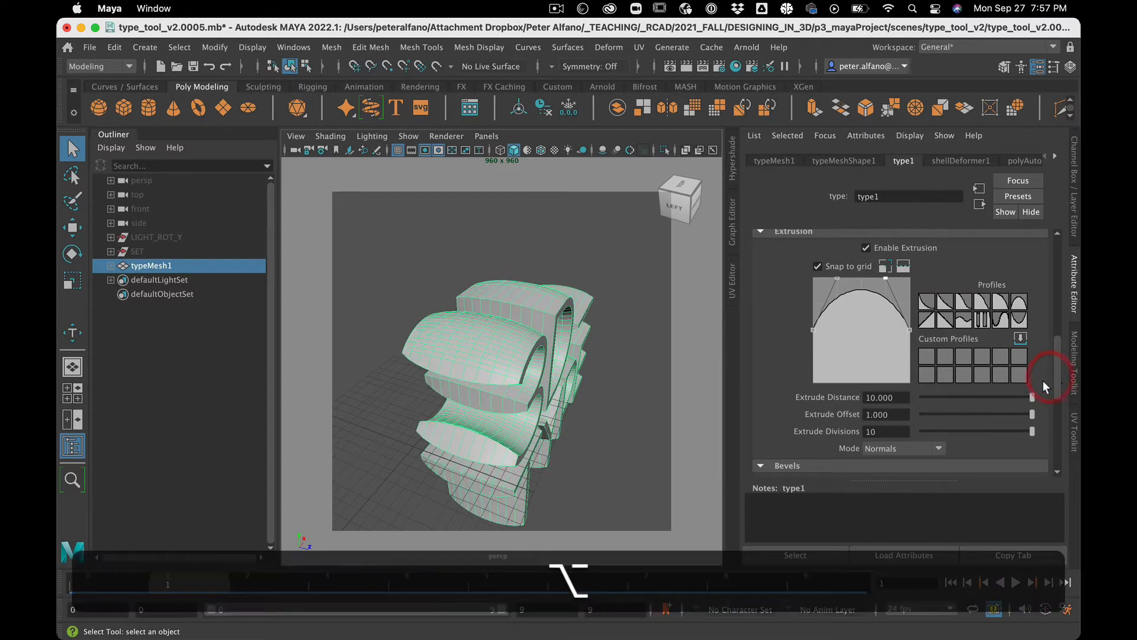
left_click_drag(599, 396, 535, 385, "alt")
left_click(526, 276)
mouse_move(481, 272)
left_mouse_down("alt")
mouse_move(477, 293)
mouse_move(470, 266)
mouse_move(506, 257)
mouse_move(501, 282)
mouse_move(510, 236)
mouse_move(490, 289)
mouse_move(500, 299)
mouse_move(602, 282)
mouse_move(510, 292)
mouse_move(508, 274)
mouse_move(493, 292)
mouse_move(509, 289)
left_mouse_up("alt")
left_click(508, 291)
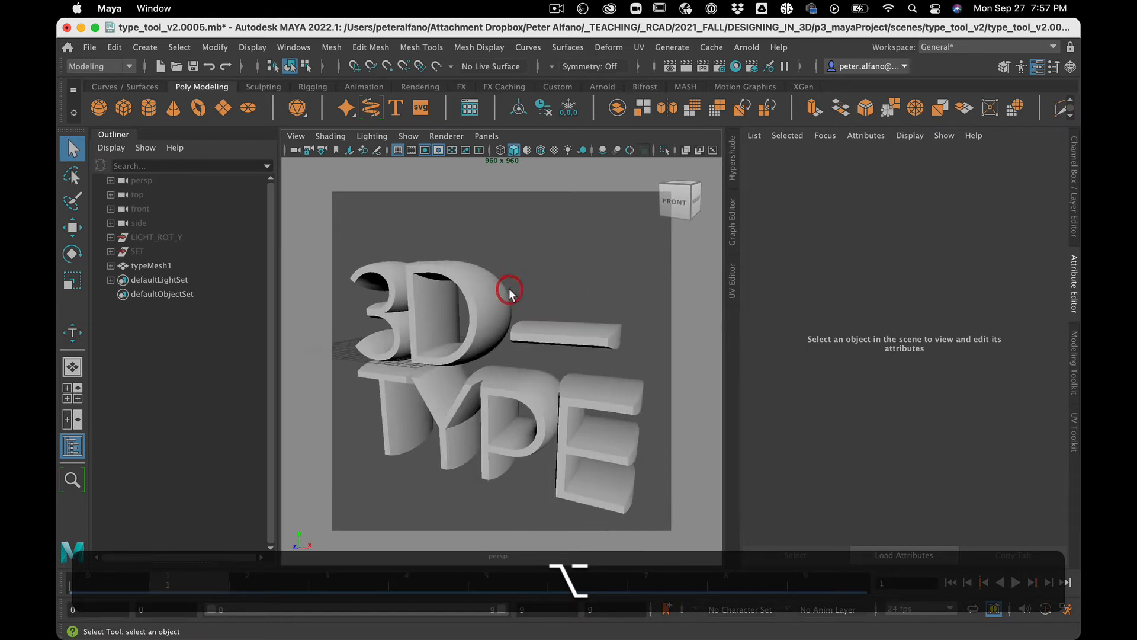
Step: Apply the grooved preset extrusion profile
left_click(982, 319)
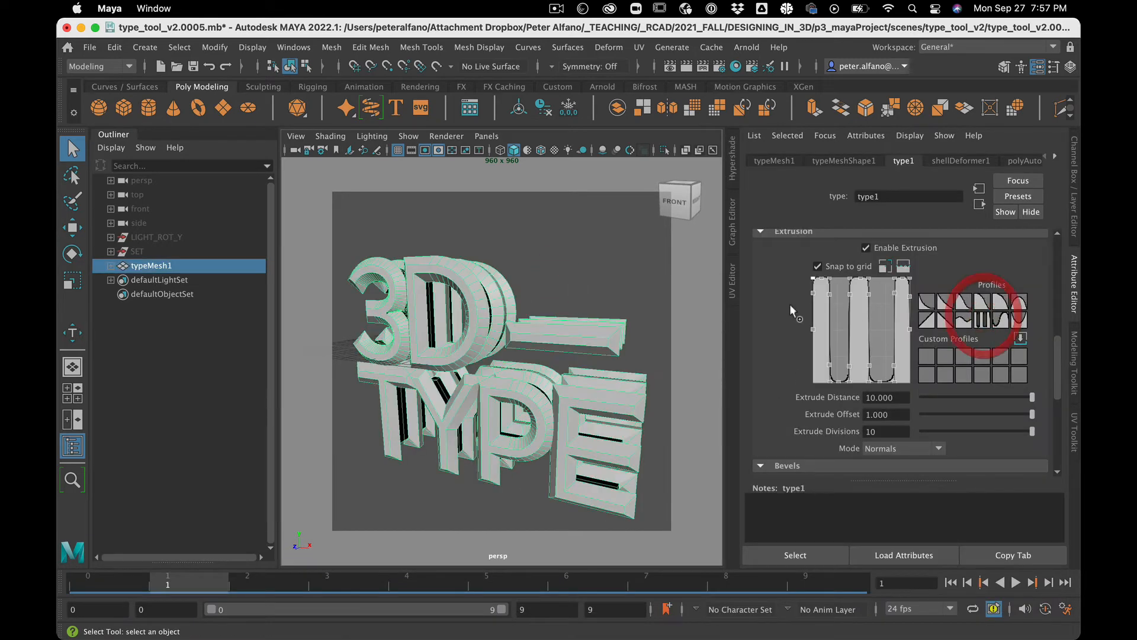
left_click_drag(581, 289, 549, 305, "alt")
left_click(563, 303)
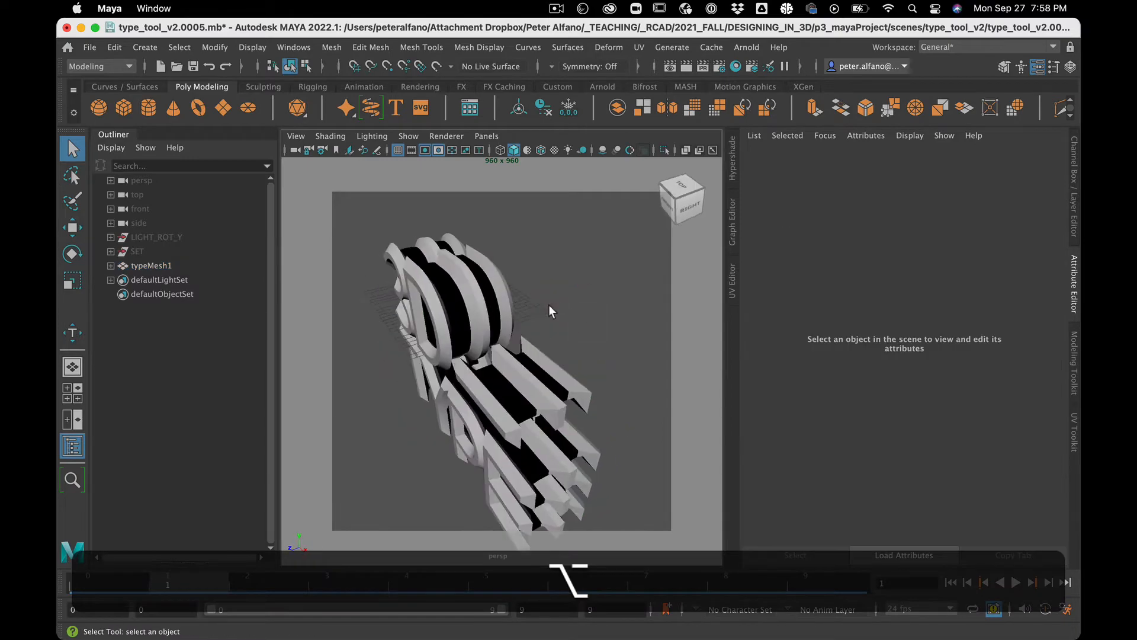
left_click(460, 300)
left_click_drag(460, 299, 507, 311, "alt")
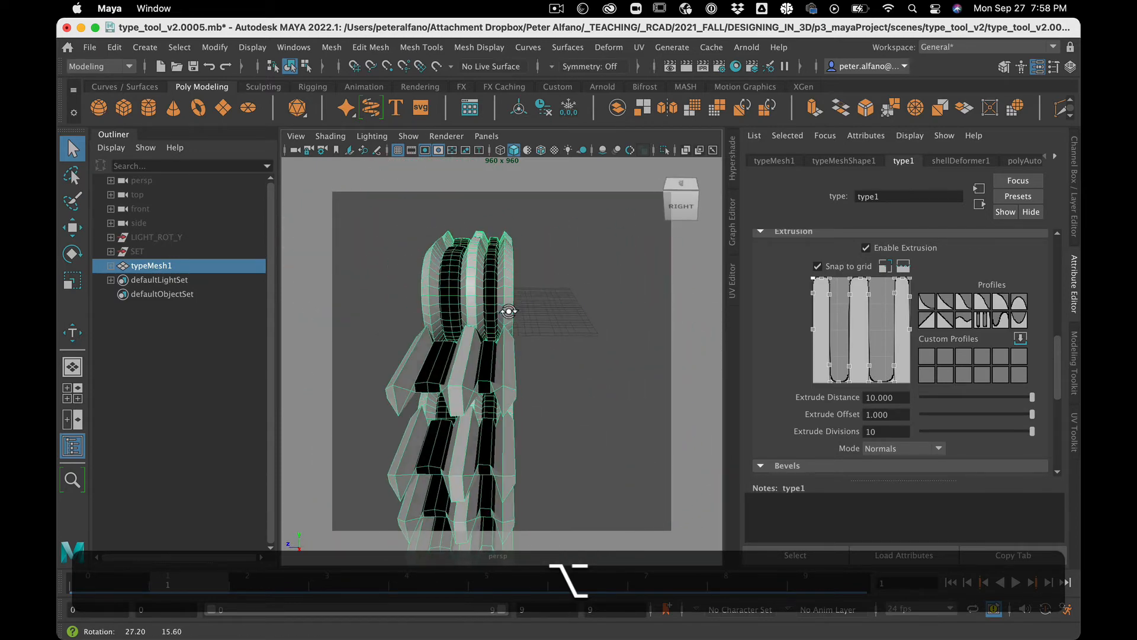
Step: Set the Extrude Divisions to 30
double_click(899, 434)
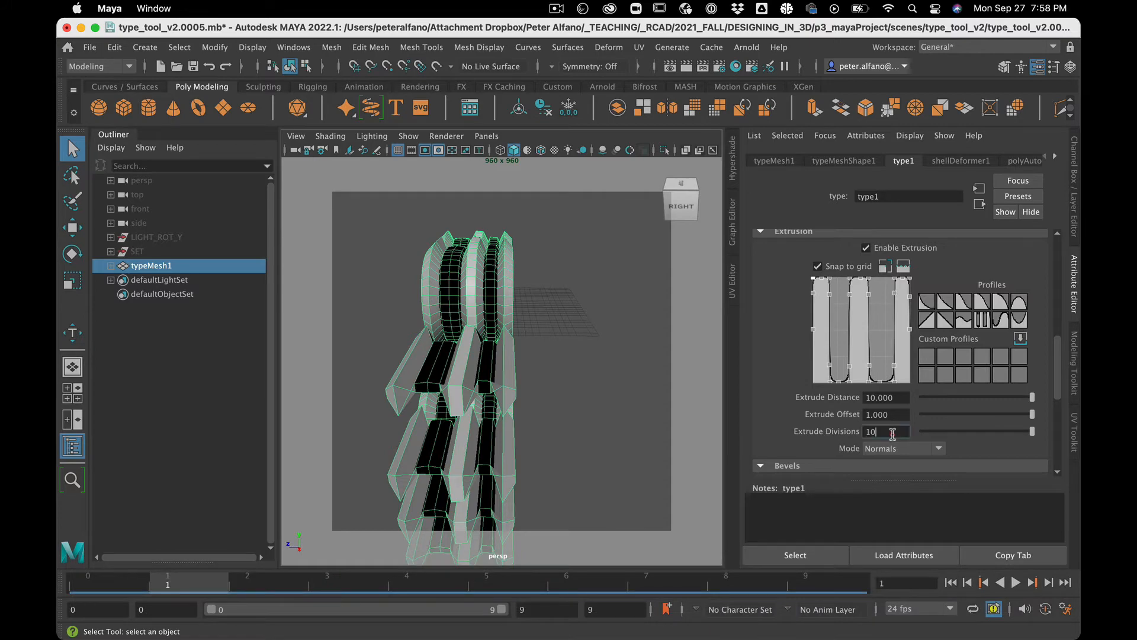
type("30")
key("Return")
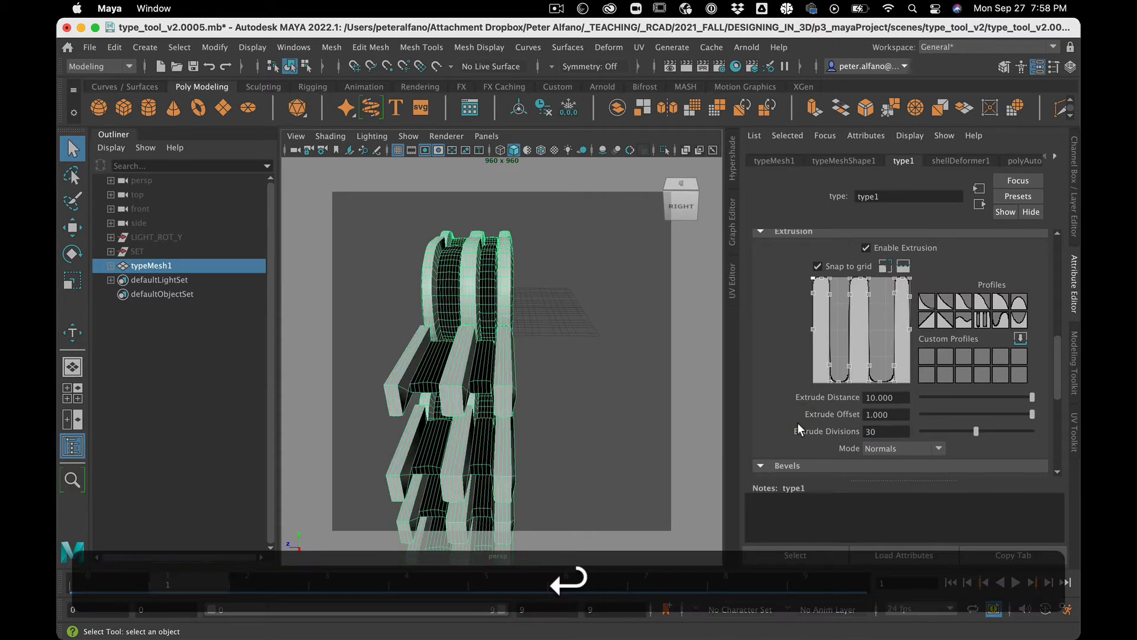
left_click_drag(499, 437, 548, 411, "alt")
scroll(985, 376, "up", 10)
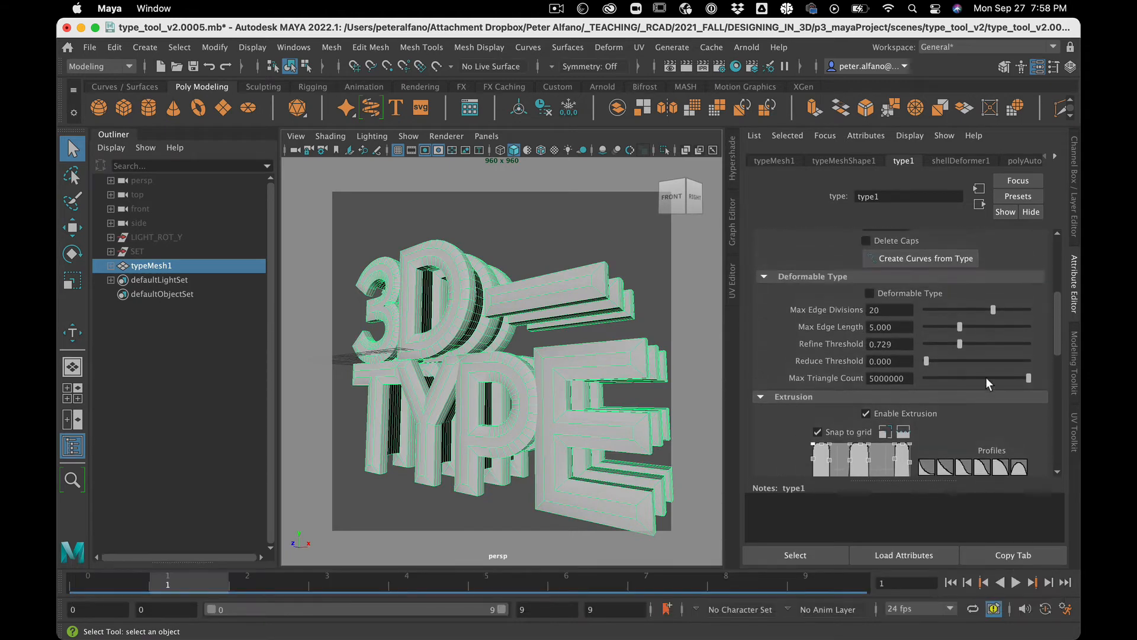
scroll(985, 376, "down", 10)
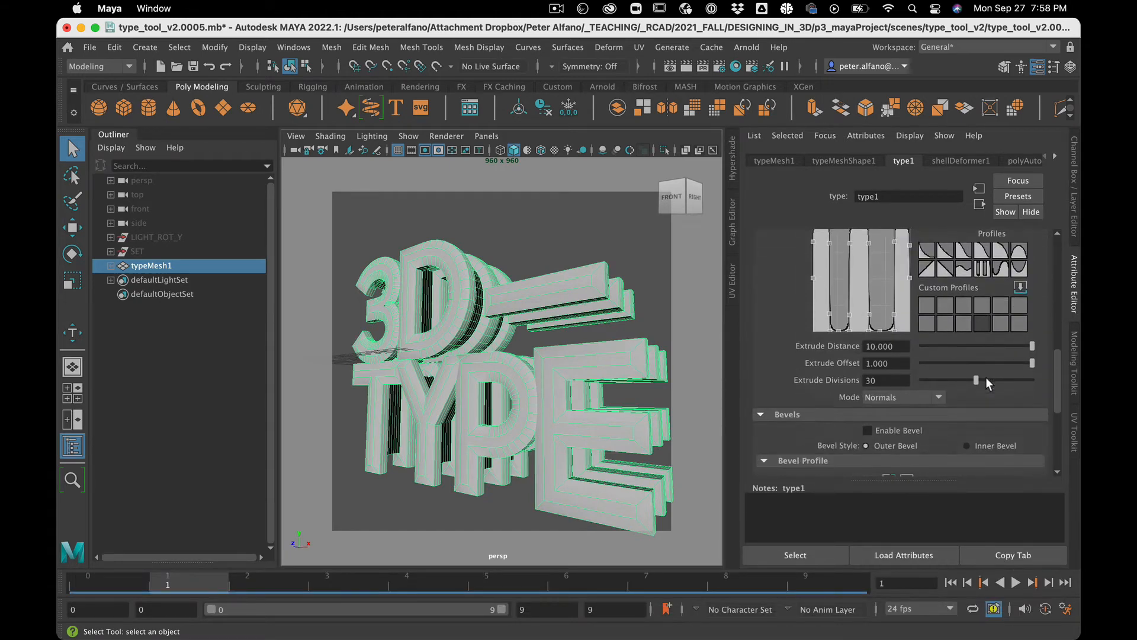
Step: Switch the extrusion Mode to Distance Field
left_click(938, 398)
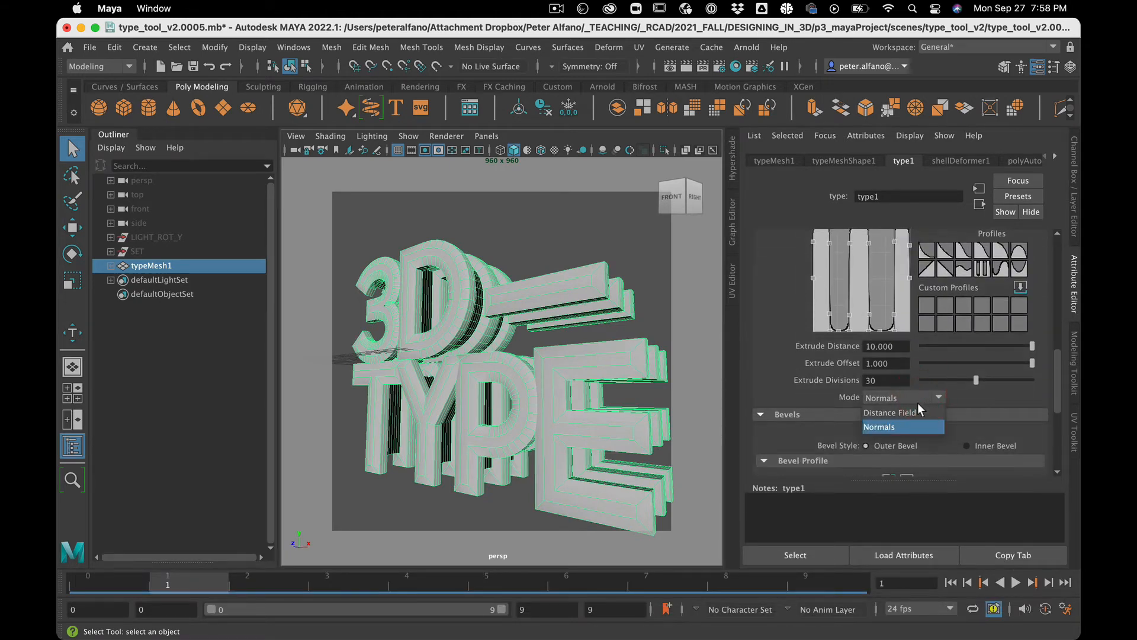
left_click(917, 411)
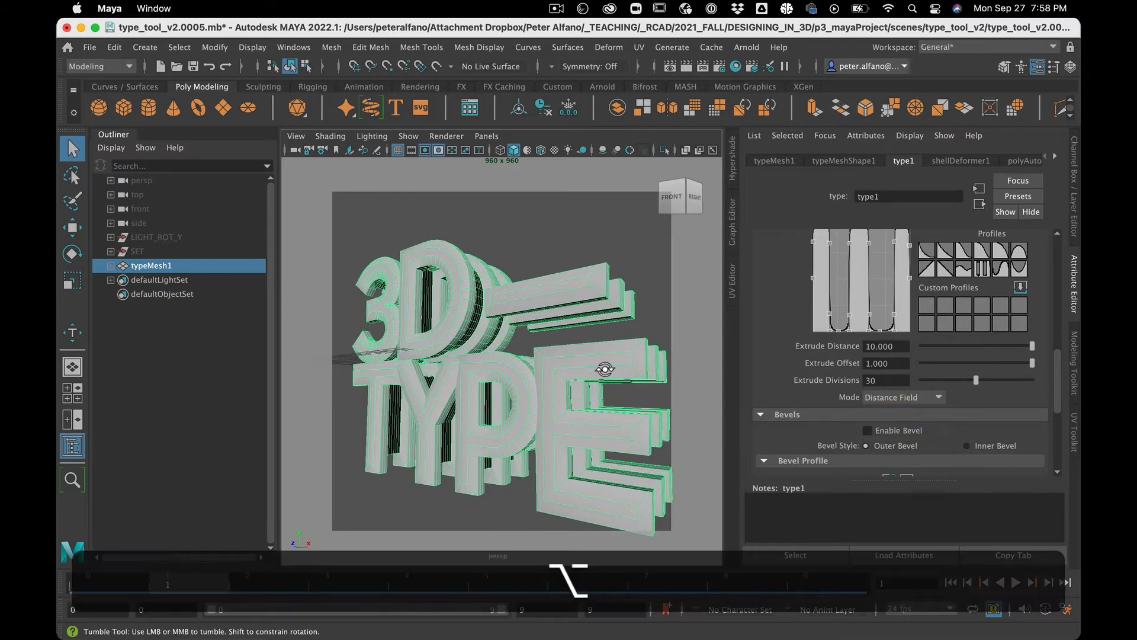
mouse_move(604, 370)
left_mouse_down("alt")
mouse_move(583, 401)
mouse_move(598, 388)
left_mouse_up("alt")
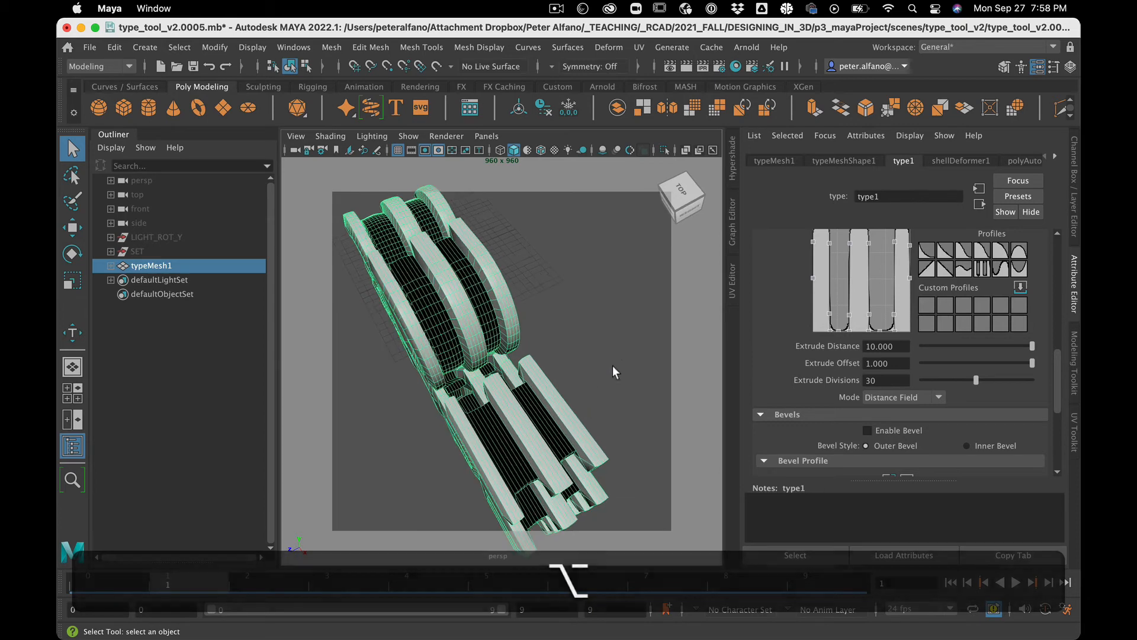
scroll(809, 360, "up", 2)
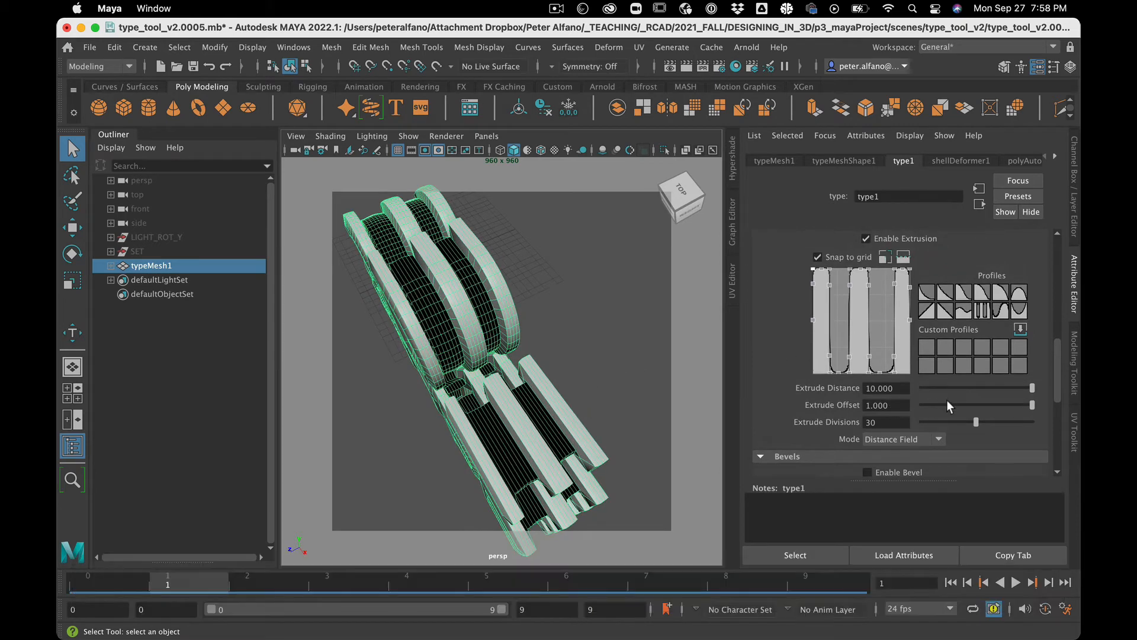
Step: Lower the Extrude Offset to about 0.37 and switch the Mode back to Normals
mouse_move(945, 404)
left_mouse_down()
mouse_move(1015, 392)
mouse_move(957, 394)
left_mouse_up()
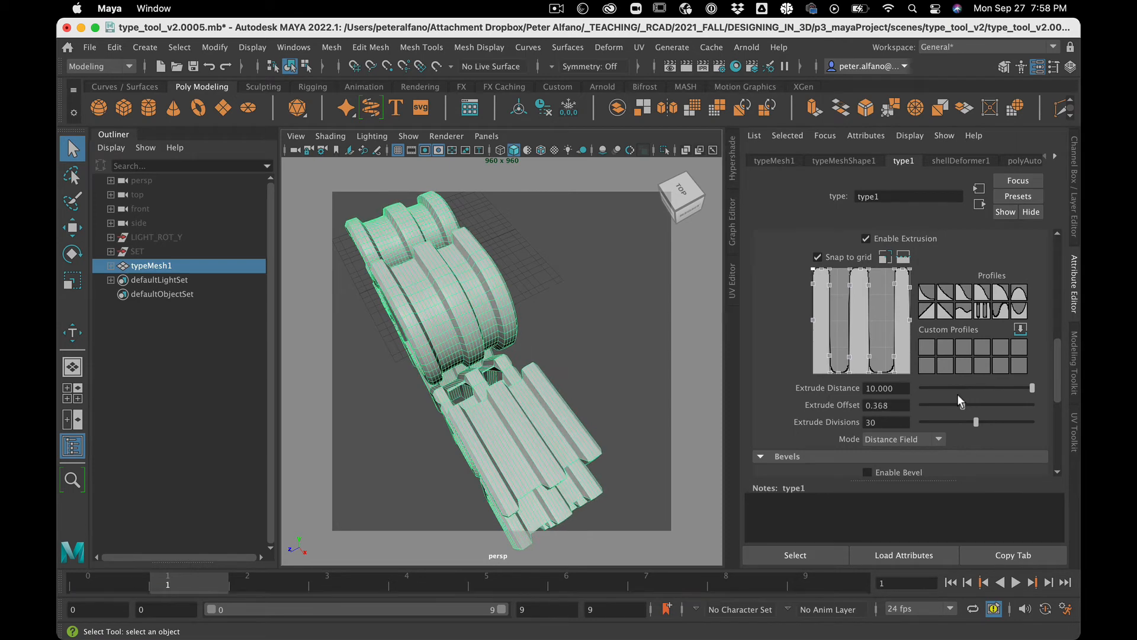
scroll(957, 394, "down", 2)
left_click(929, 394)
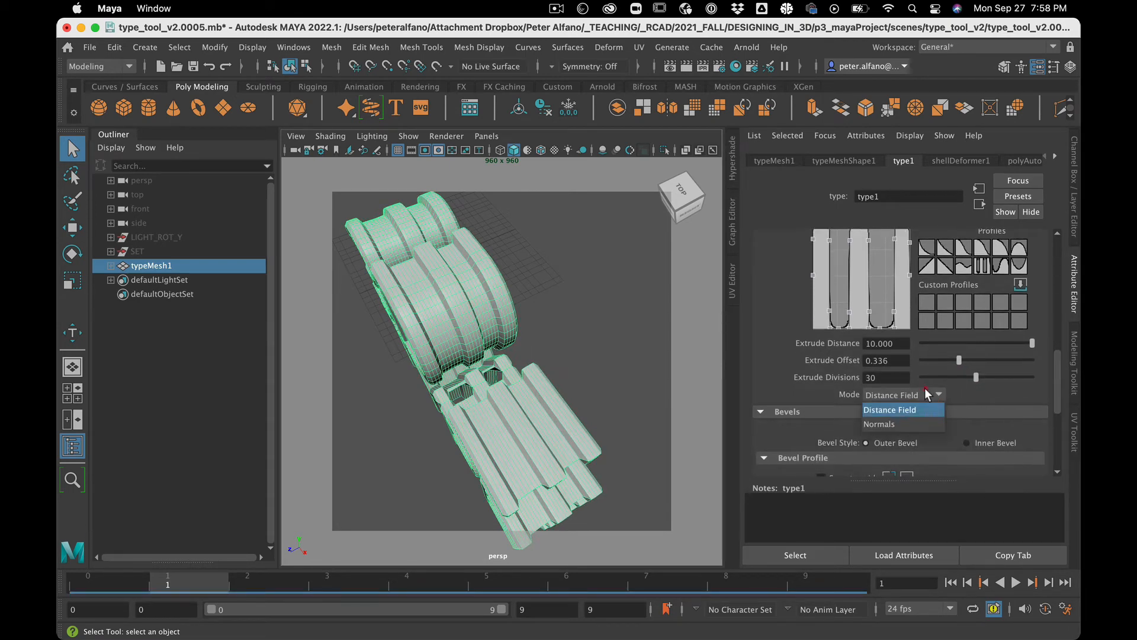
left_click(877, 425)
Step: Reselect the type object and set the Extrude Offset to 0
left_click(578, 342)
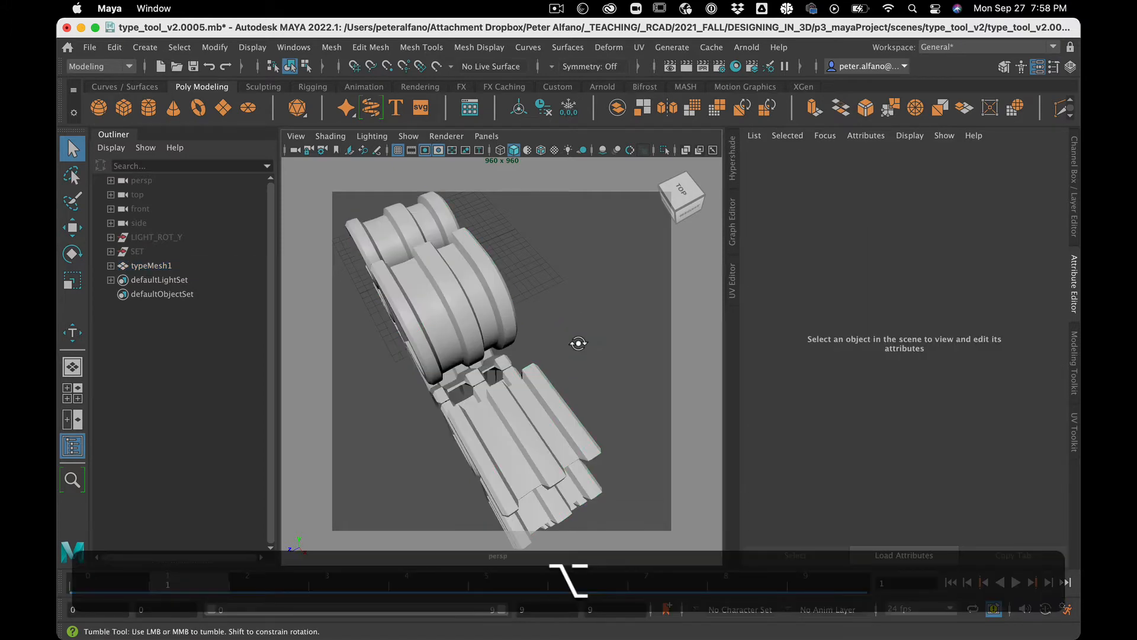
left_click_drag(578, 343, 614, 323, "alt")
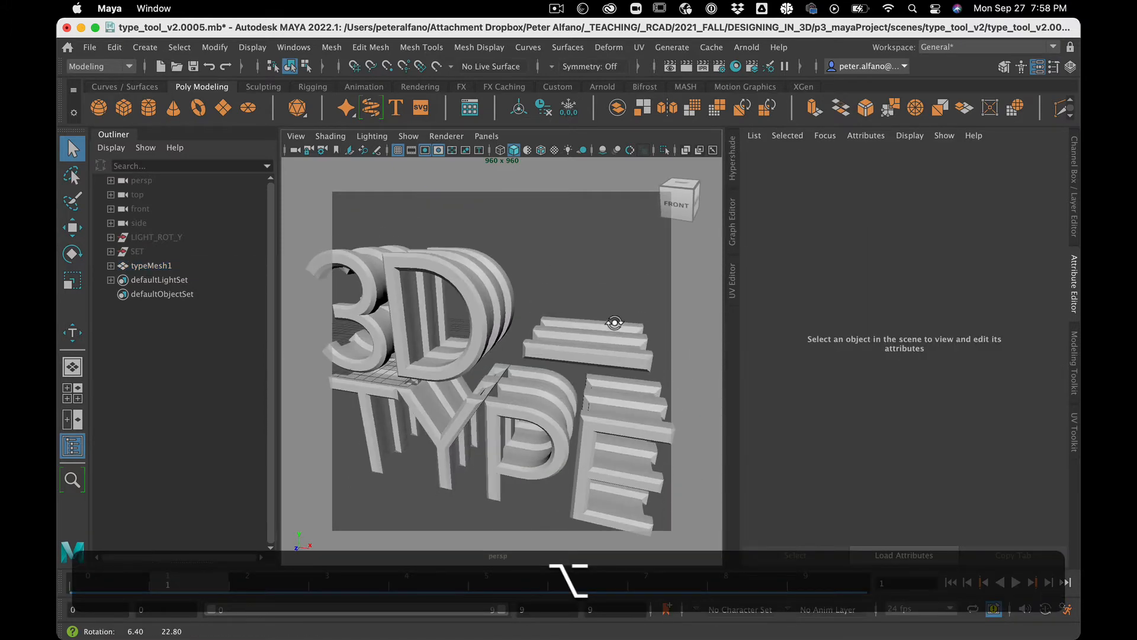
left_click(496, 303)
scroll(984, 361, "down", 5)
scroll(978, 343, "up", 4)
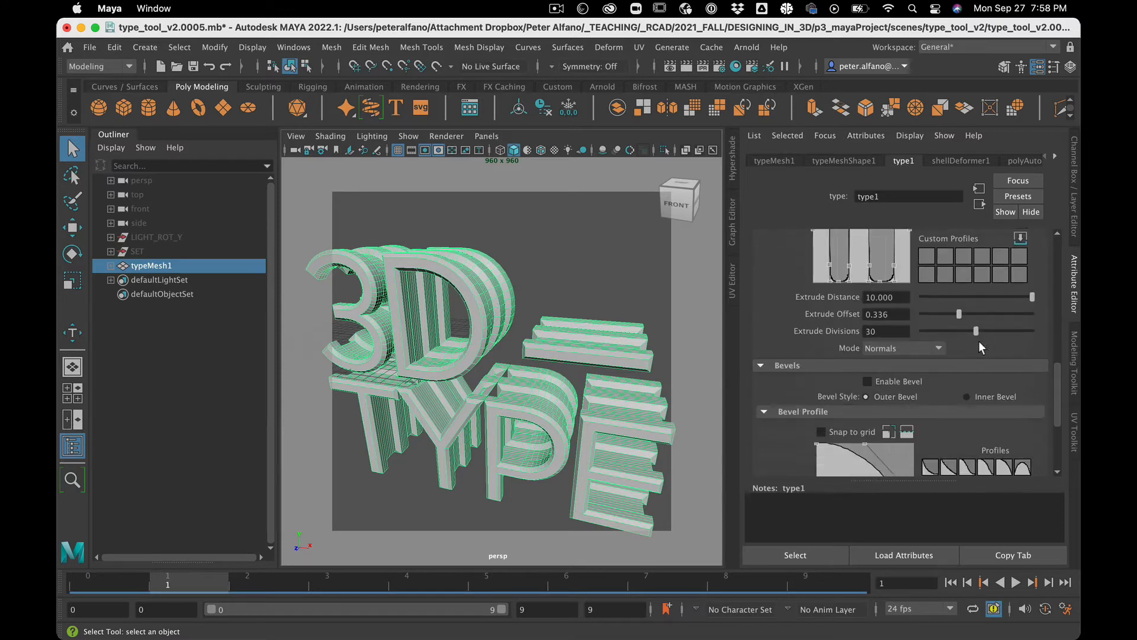
scroll(979, 340, "up", 3)
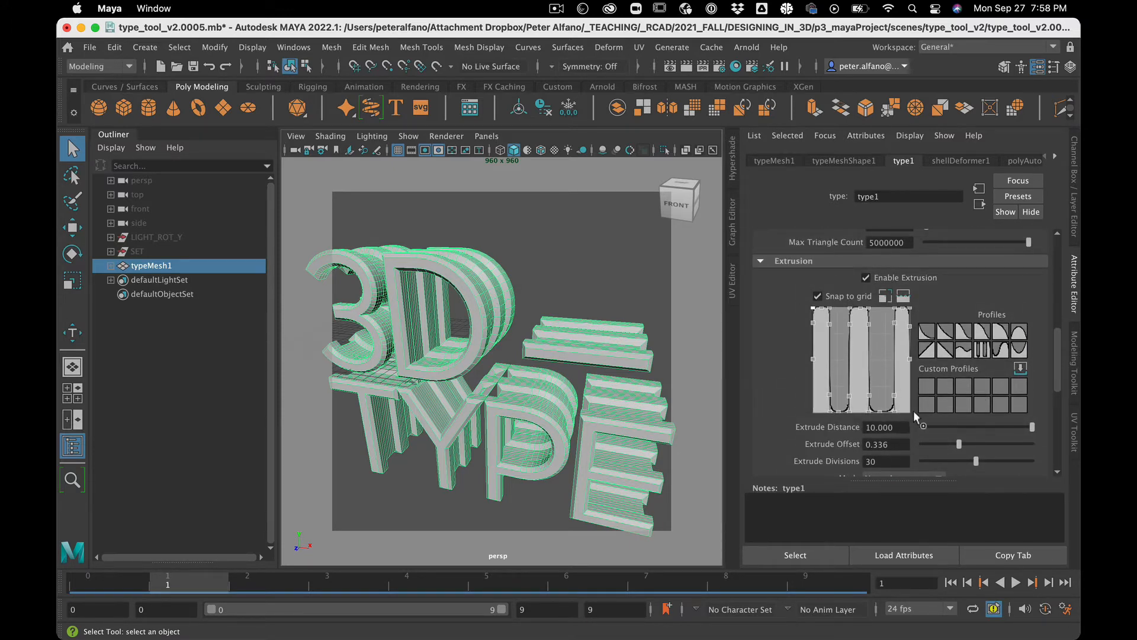
left_click_drag(939, 439, 801, 442)
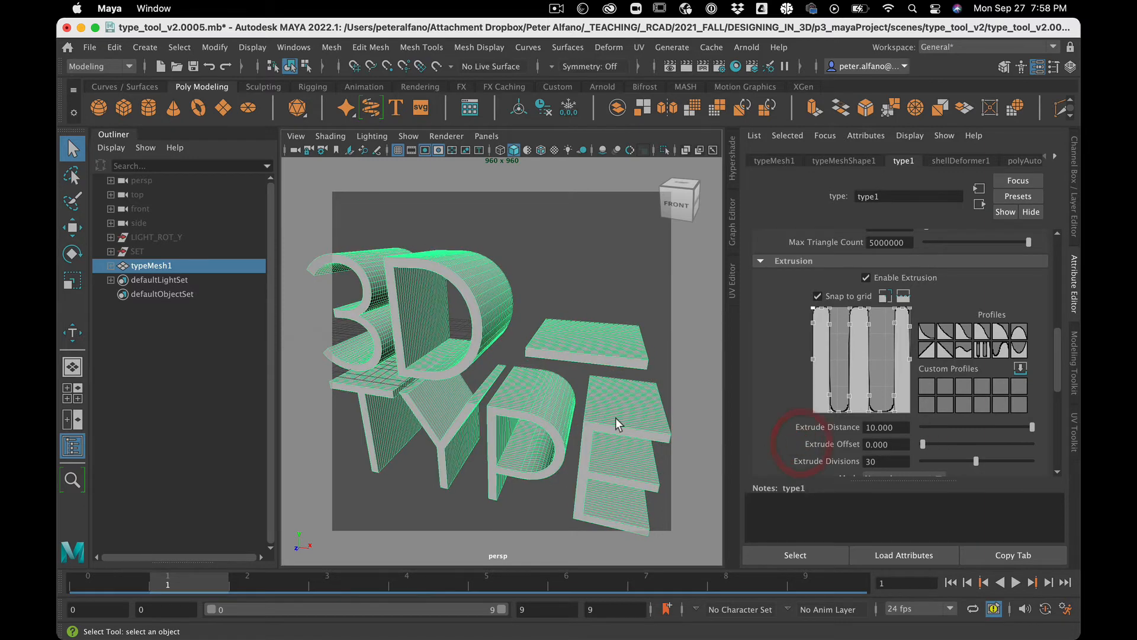
Step: Enable Bevel on the type
scroll(616, 417, "down", 3)
scroll(894, 368, "down", 5)
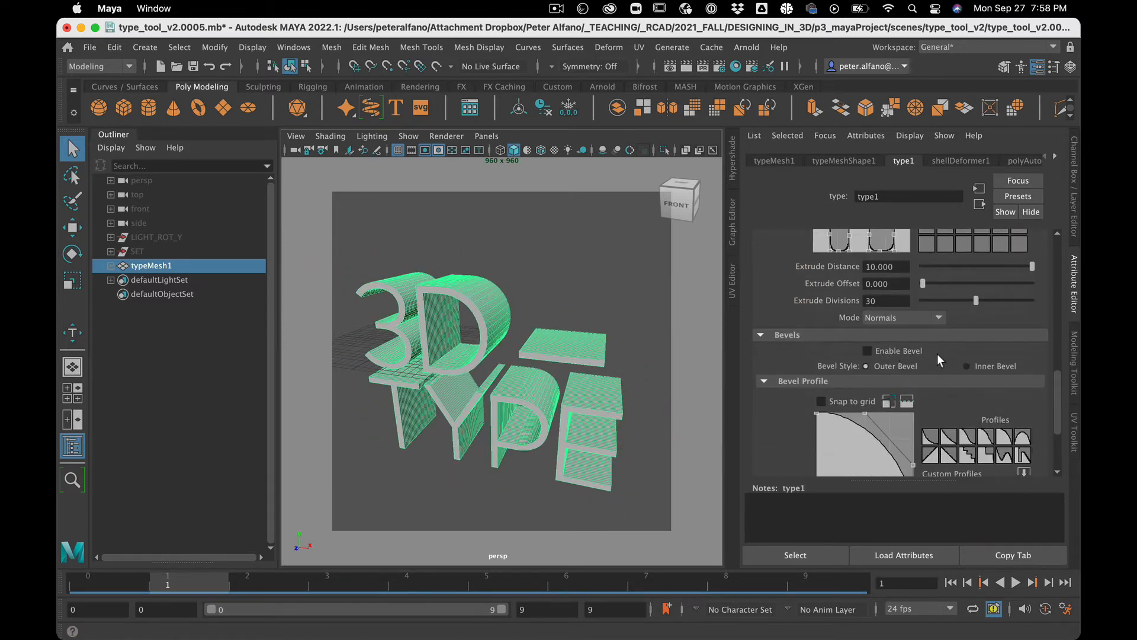
left_click(905, 352)
scroll(584, 322, "up", 6)
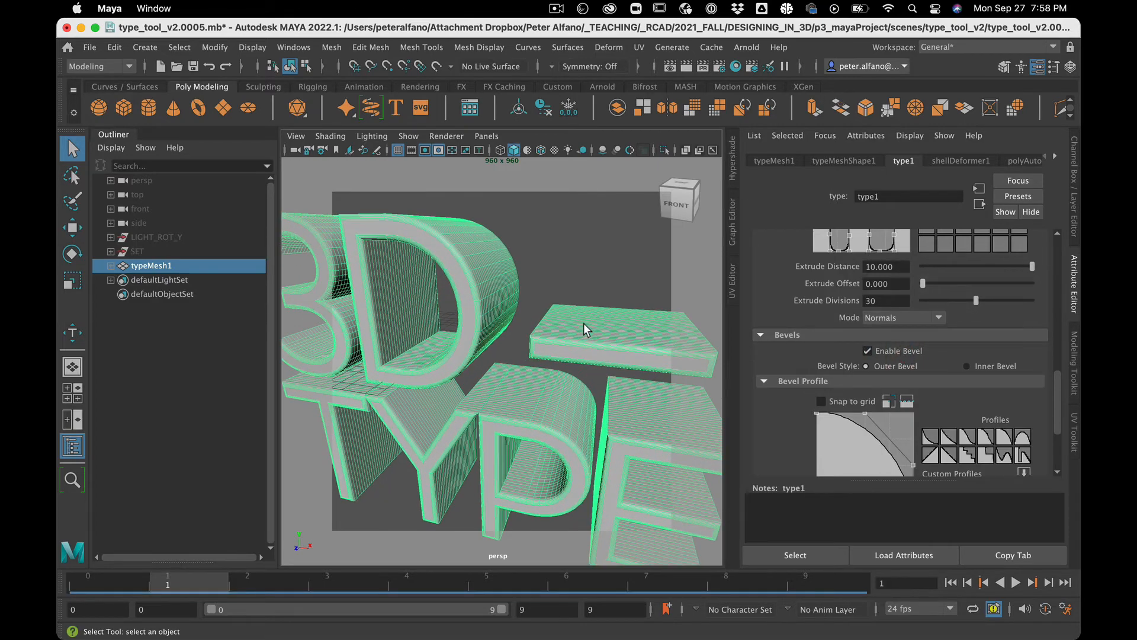
left_click_drag(584, 323, 557, 302, "alt")
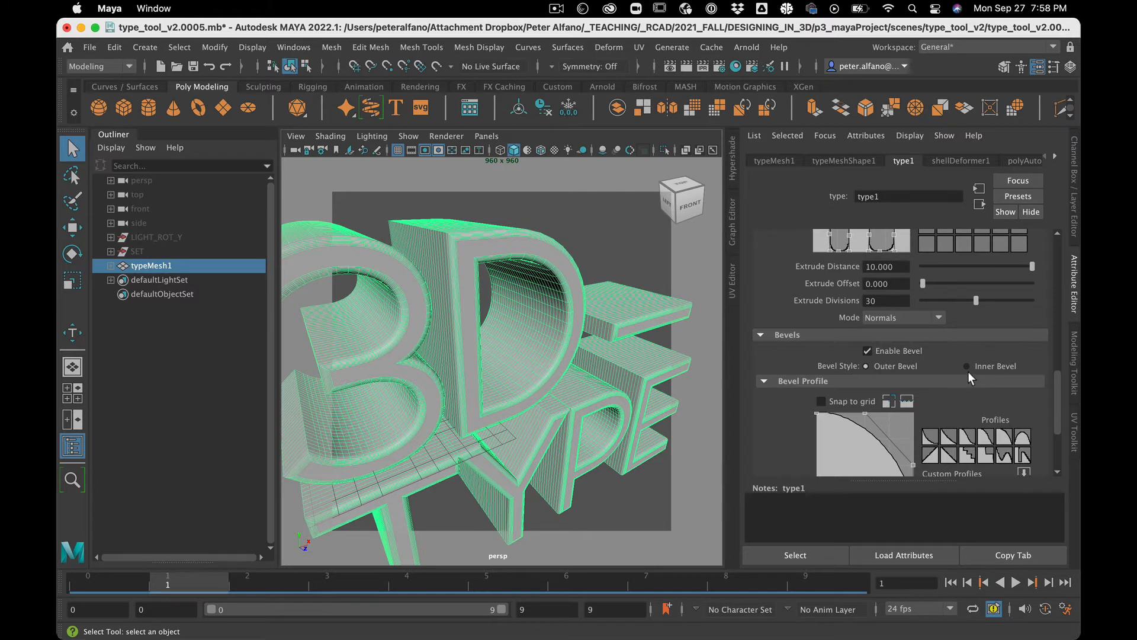
Step: Set the Bevel Distance to 1
scroll(968, 372, "down", 3)
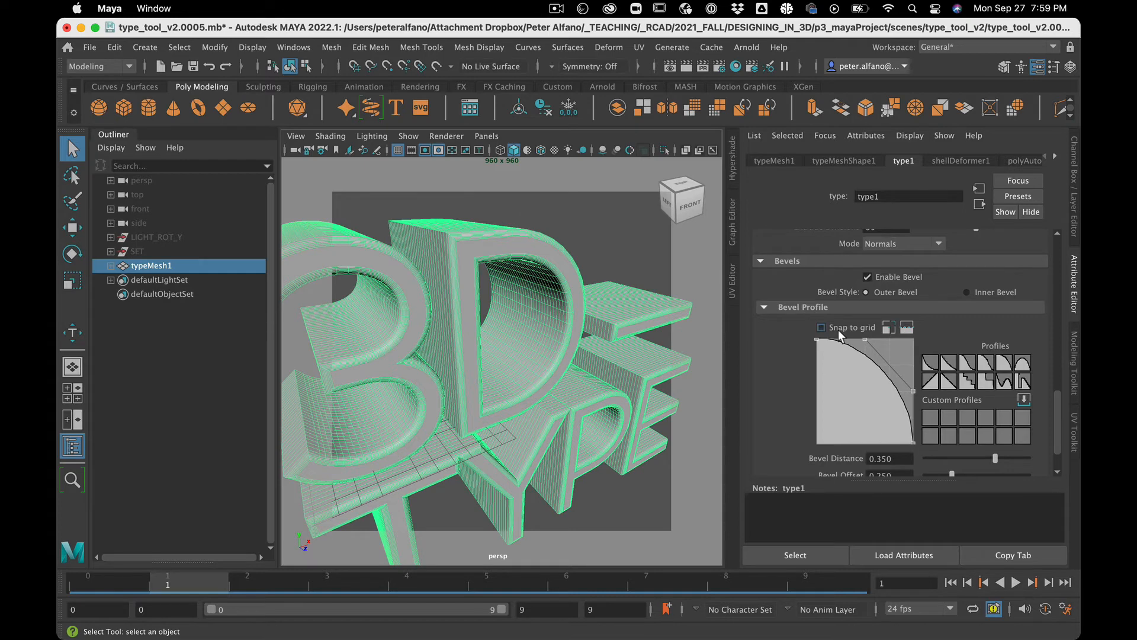
left_click_drag(1005, 458, 1060, 457)
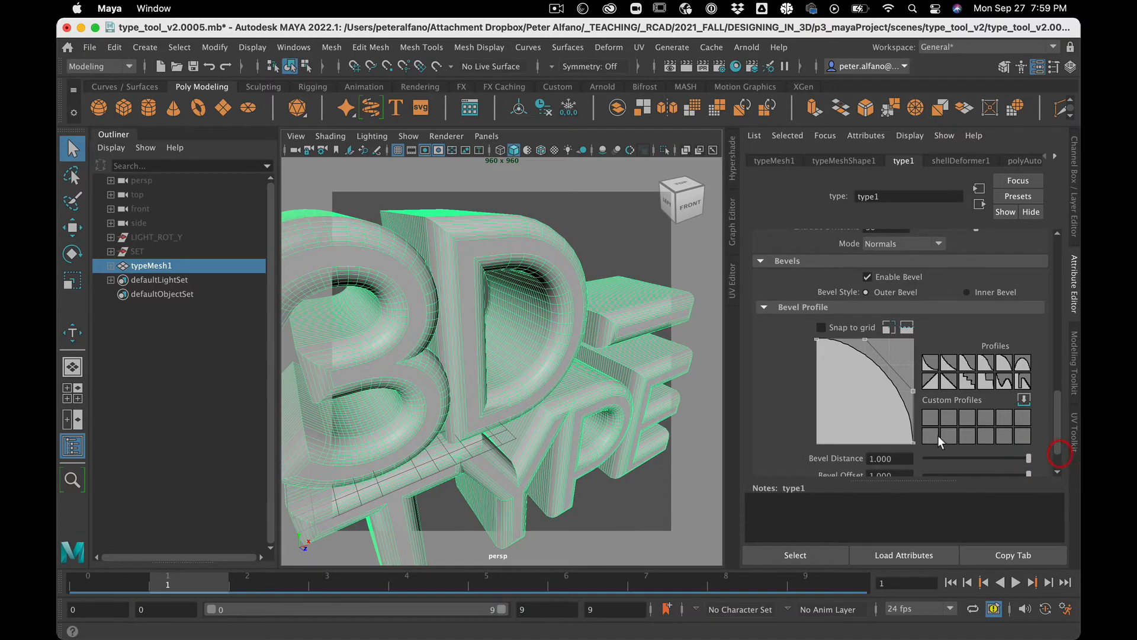
left_click_drag(589, 452, 546, 431, "alt")
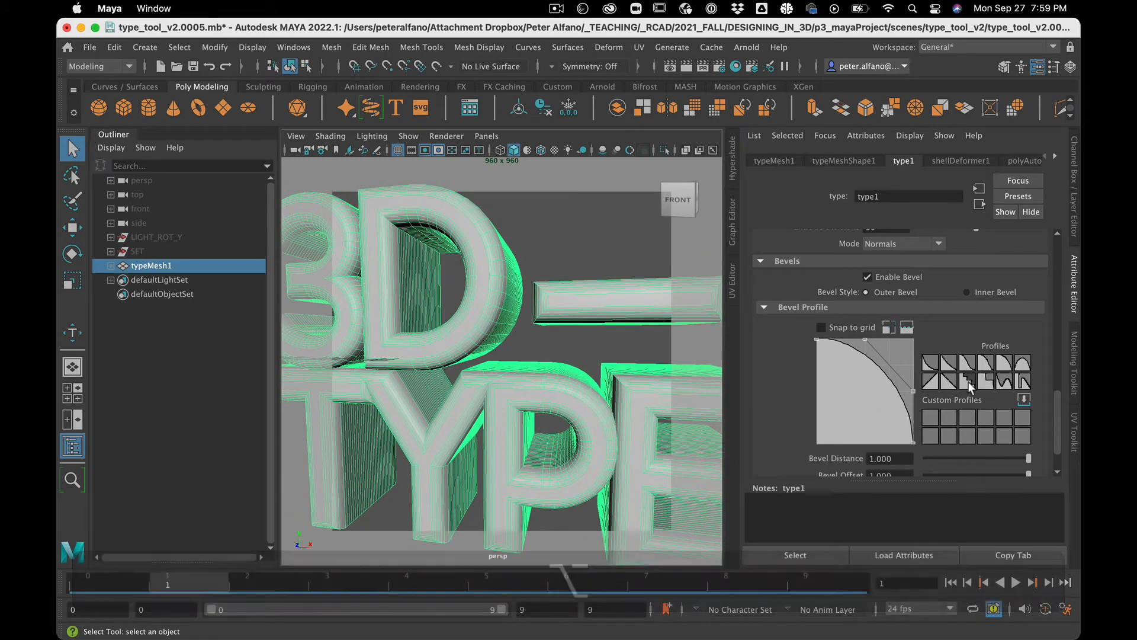
Step: Apply the stepped preset bevel profile
mouse_move(865, 340)
left_mouse_down()
mouse_move(841, 443)
mouse_move(839, 382)
mouse_move(860, 332)
mouse_move(850, 329)
left_mouse_up()
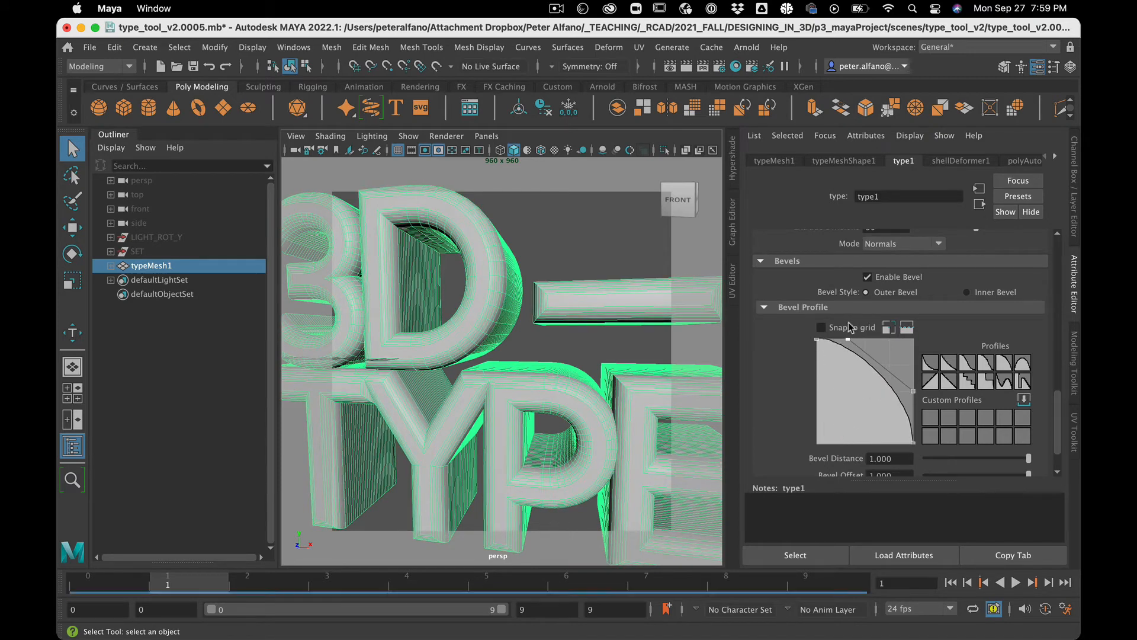
left_click(987, 382)
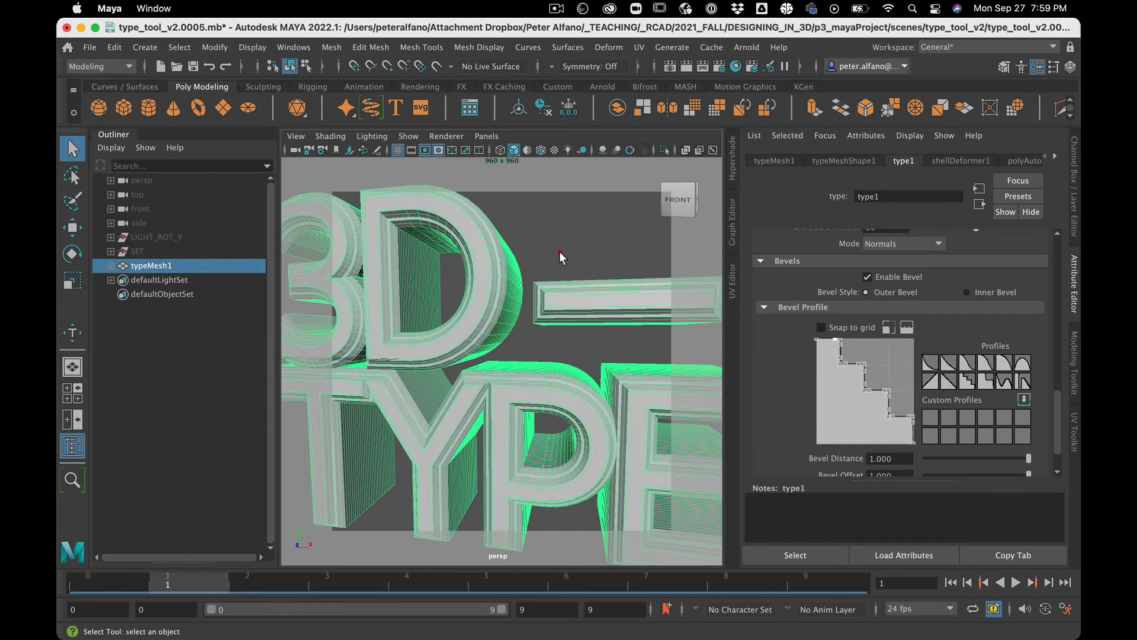
left_click(560, 252)
left_click_drag(560, 252, 528, 257, "alt")
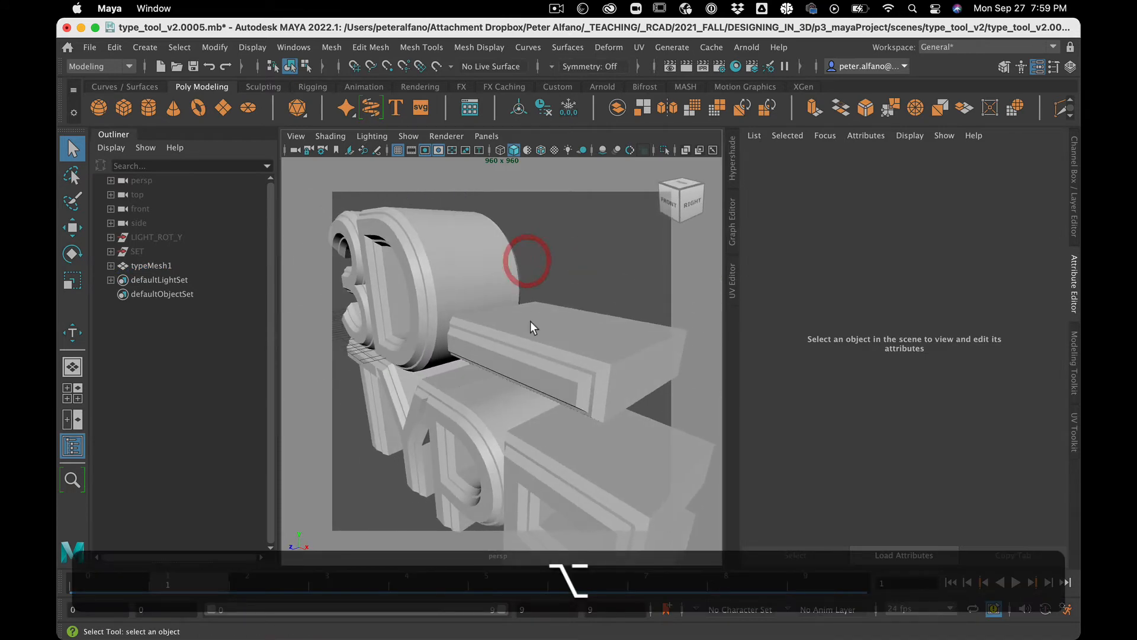
left_click(531, 323)
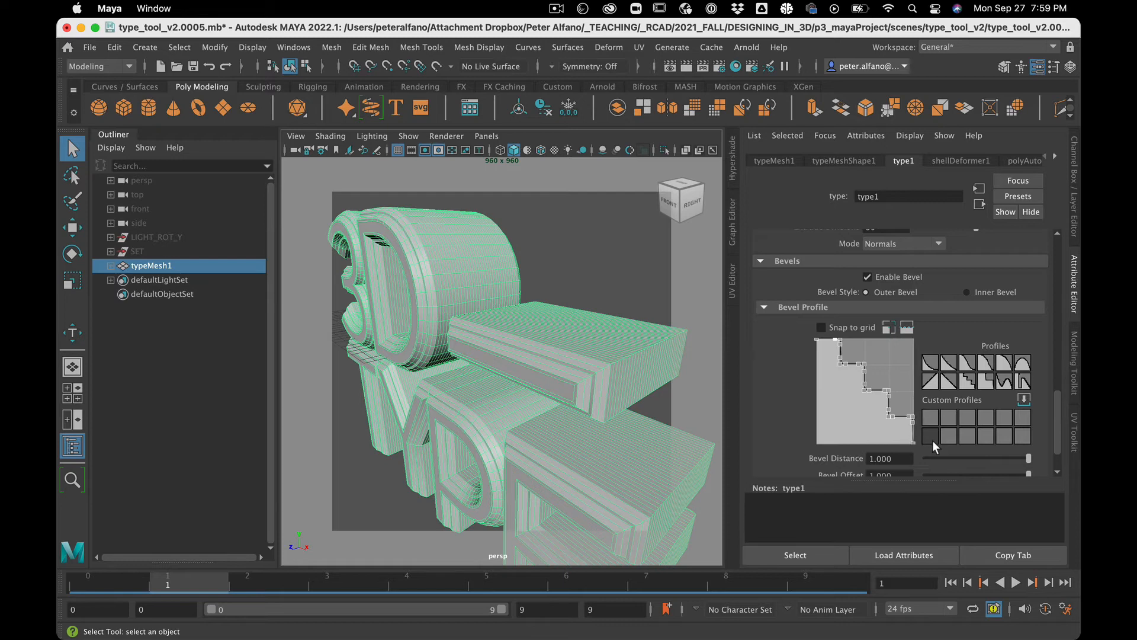
scroll(996, 442, "down", 2)
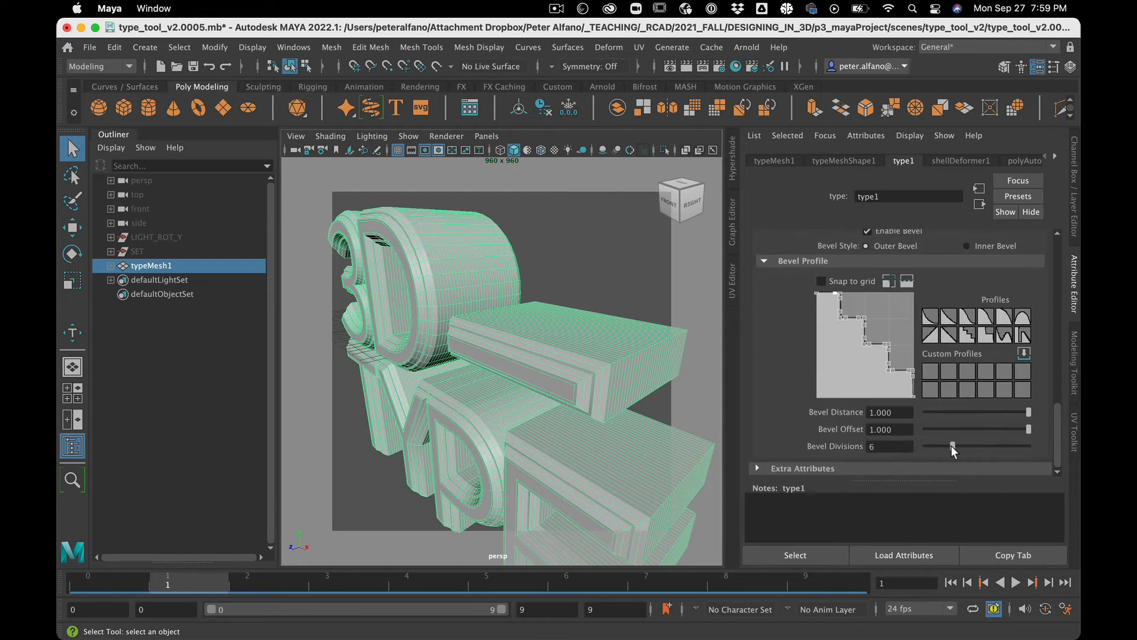
Step: Set the Bevel Divisions to 20 and deselect the type to preview the bevel
left_click_drag(952, 448, 1036, 448)
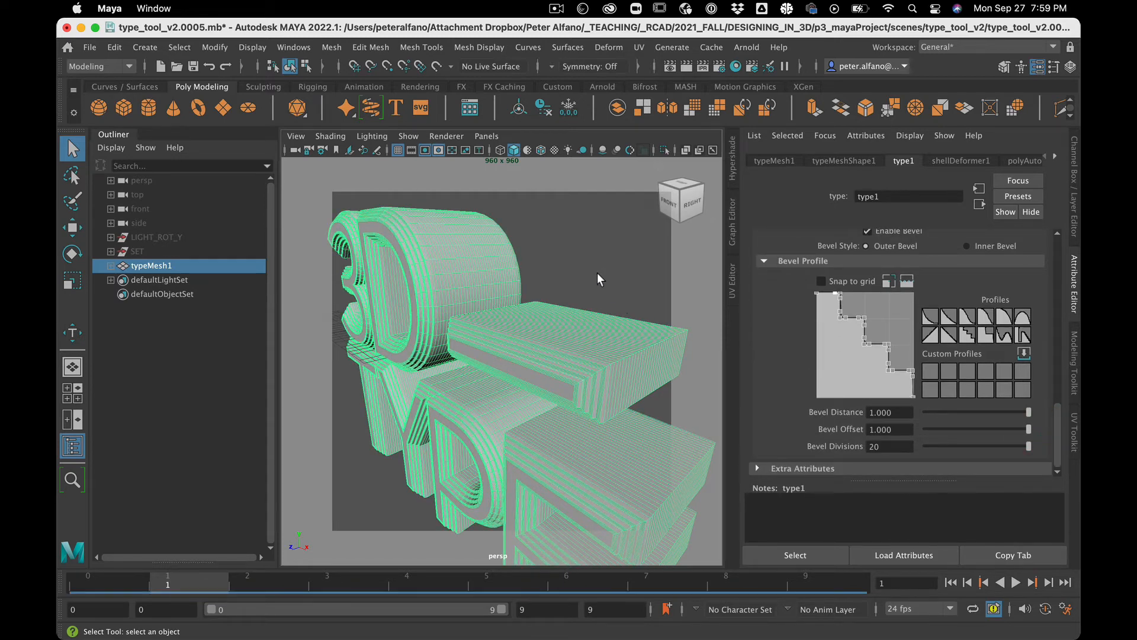
left_click(597, 272)
mouse_move(602, 277)
left_mouse_down("alt")
mouse_move(685, 279)
mouse_move(627, 264)
mouse_move(623, 274)
left_mouse_up("alt")
scroll(645, 277, "down", 10)
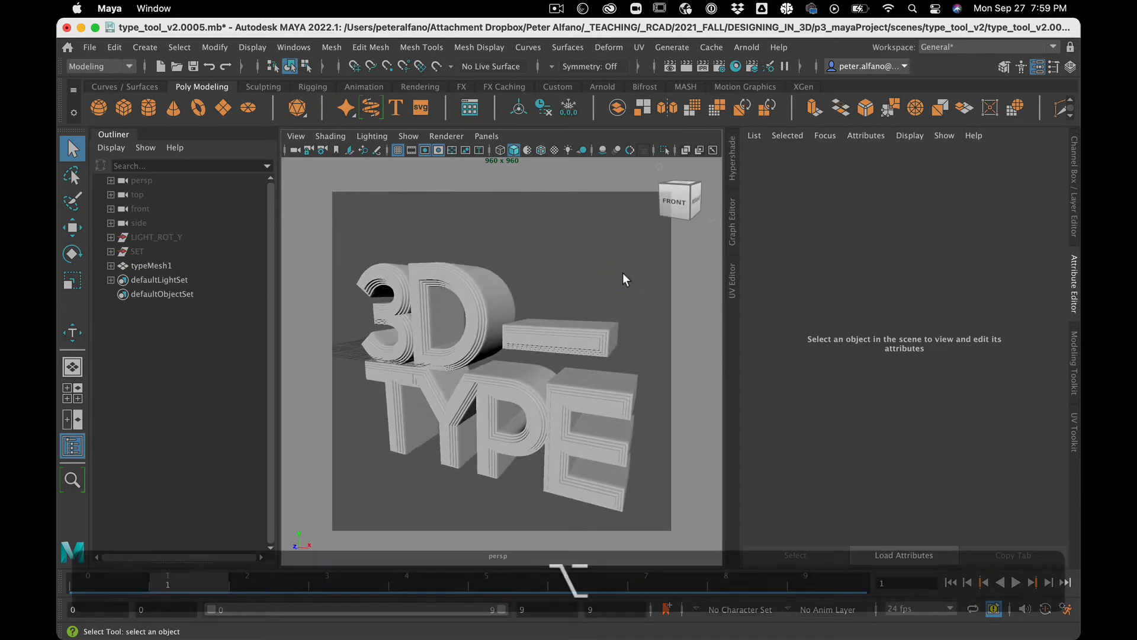
Step: Reselect the type, open its type shader from the texturing settings and change the shader type to Standard Surface
left_click(582, 412)
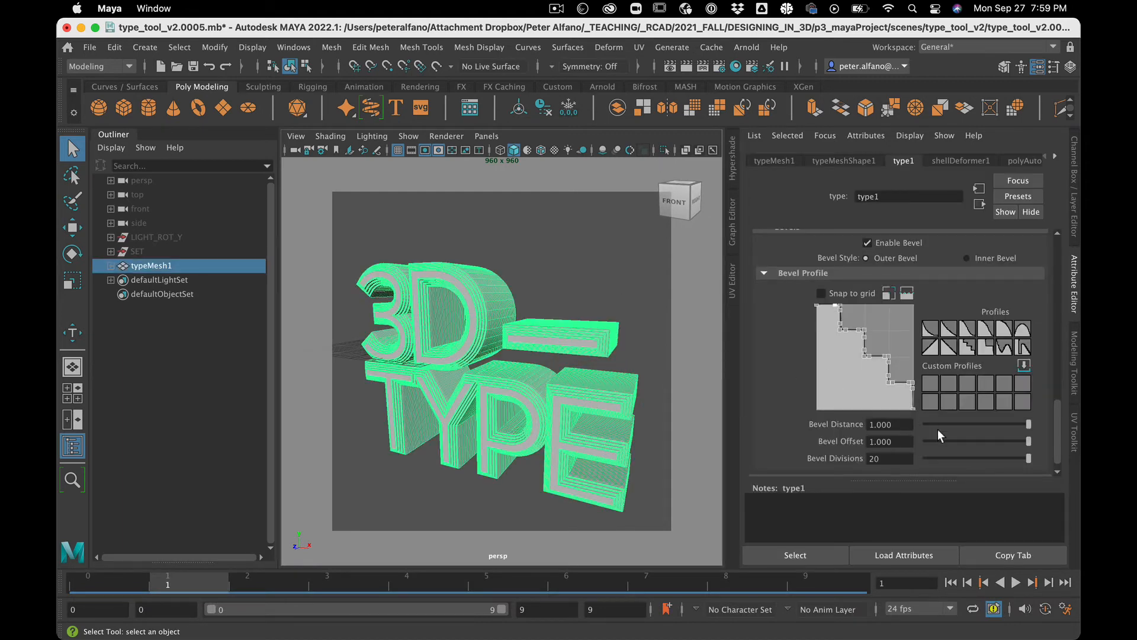
scroll(936, 429, "up", 10)
scroll(937, 429, "up", 3)
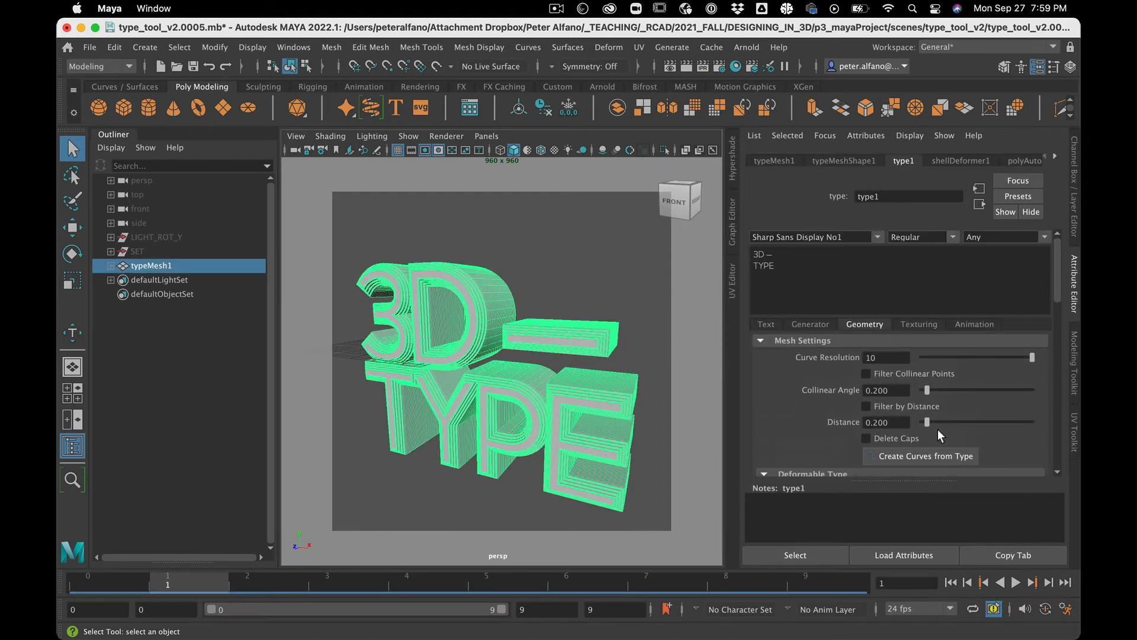
left_click(919, 324)
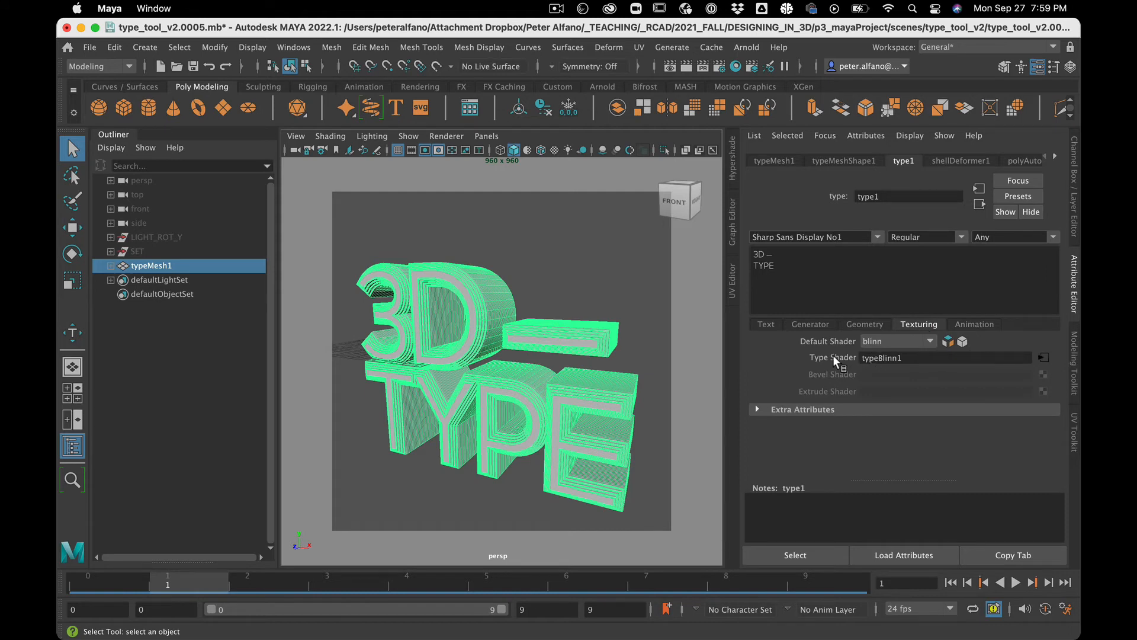
left_click(1044, 359)
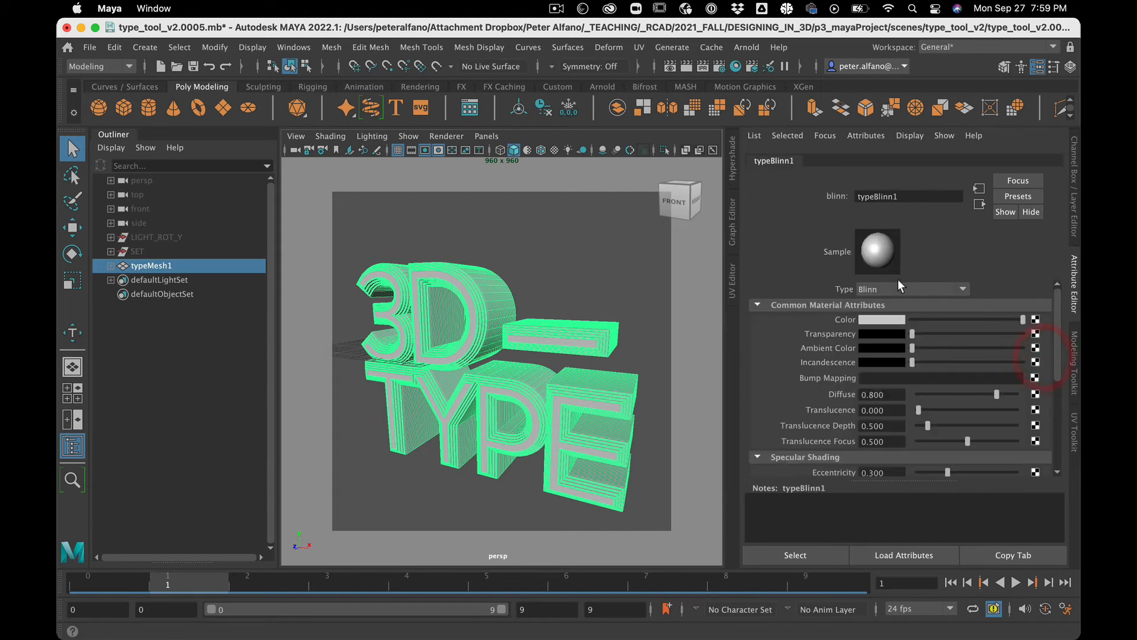
left_click(897, 288)
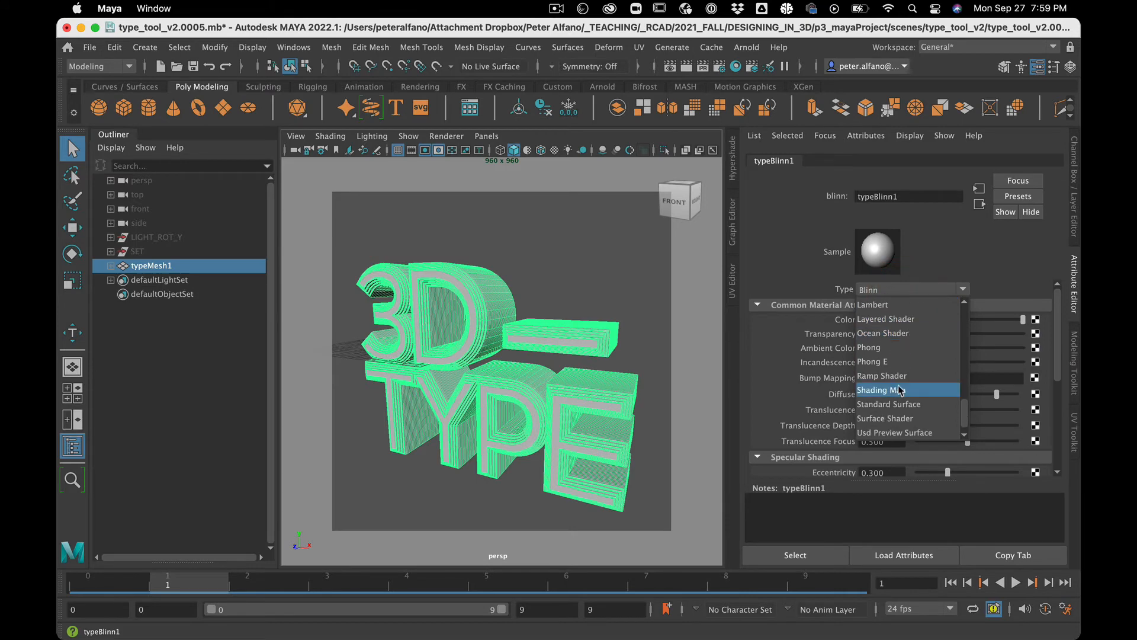
left_click(903, 404)
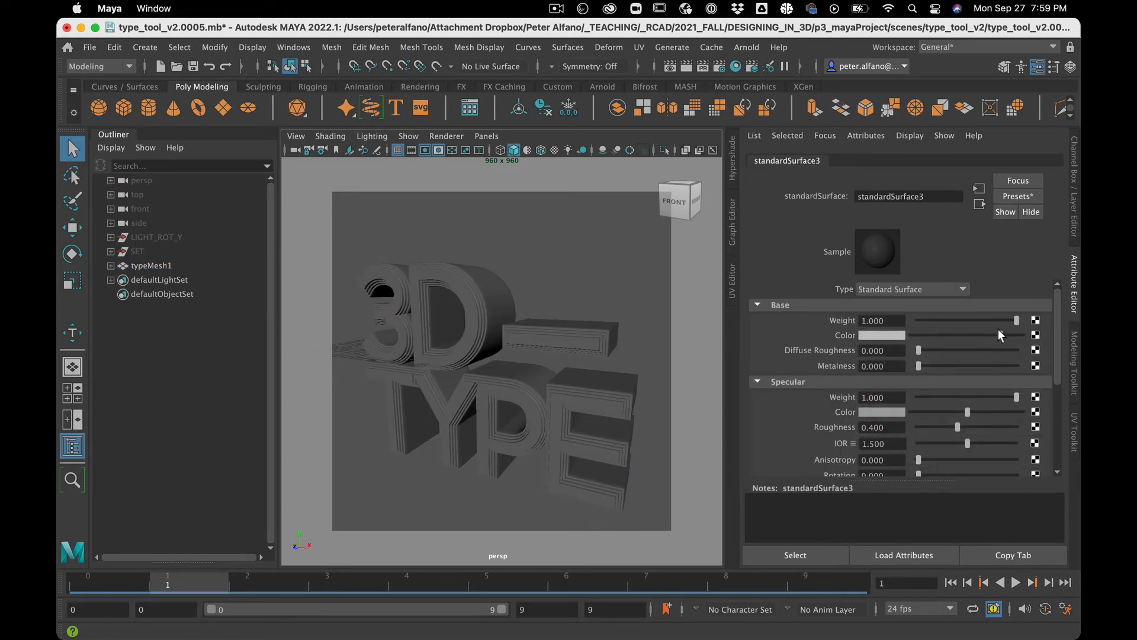
Step: Adjust the Standard Surface base color brightness and lower its specular weight
left_click_drag(1014, 337, 1059, 337)
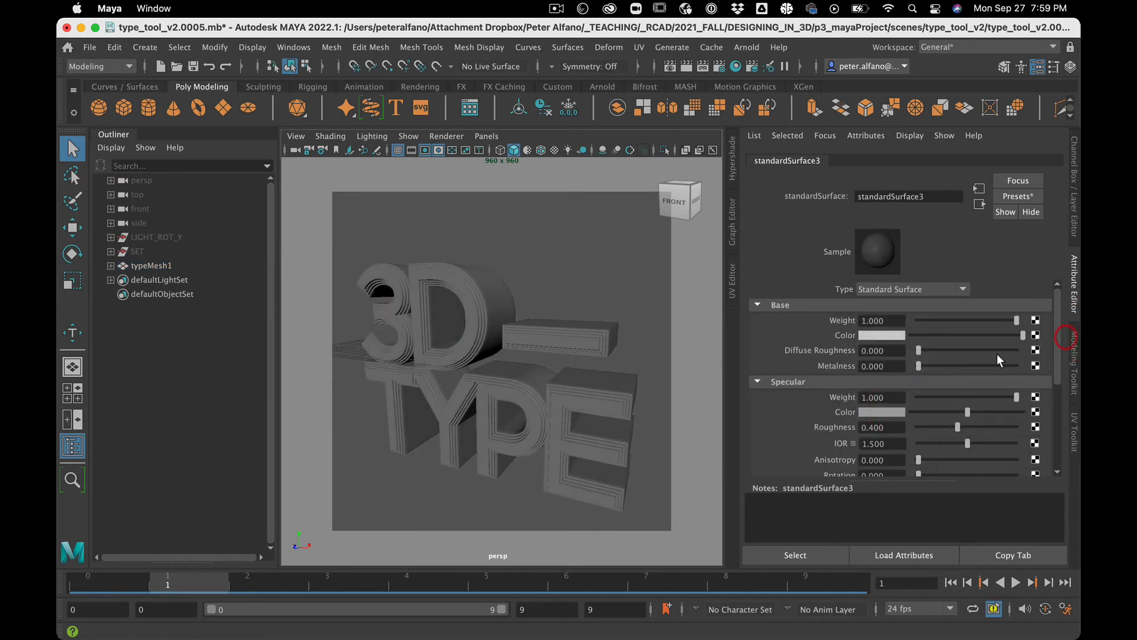
left_click_drag(1017, 397, 881, 383)
Step: Reselect the type, enable Animate in its animation settings and set the Animation Mode to Word
left_click(487, 303)
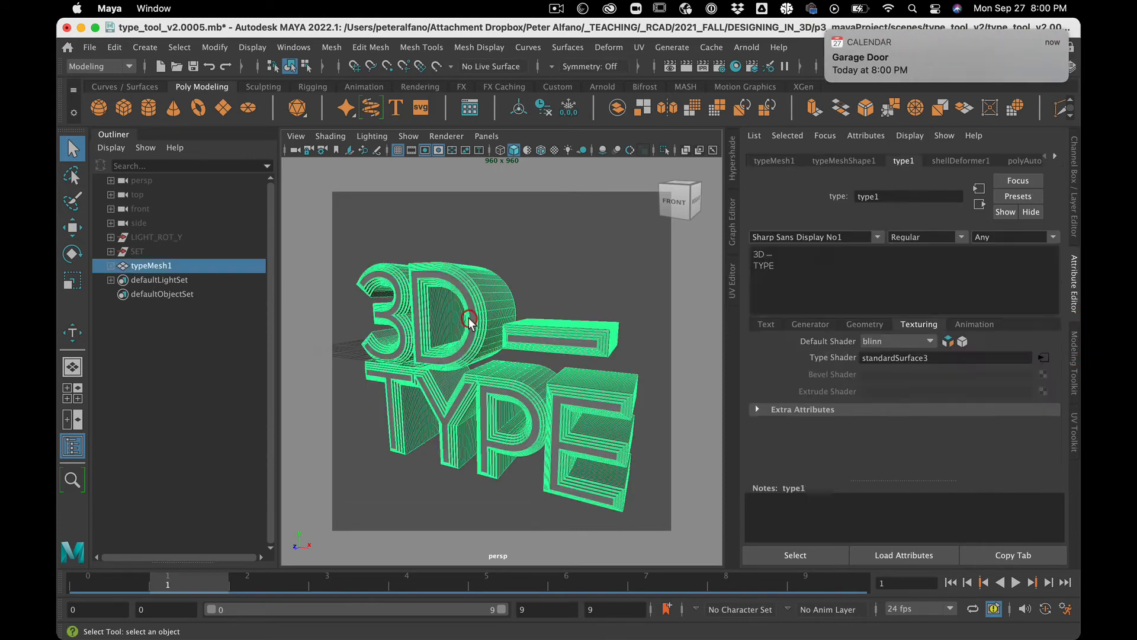
left_click(978, 324)
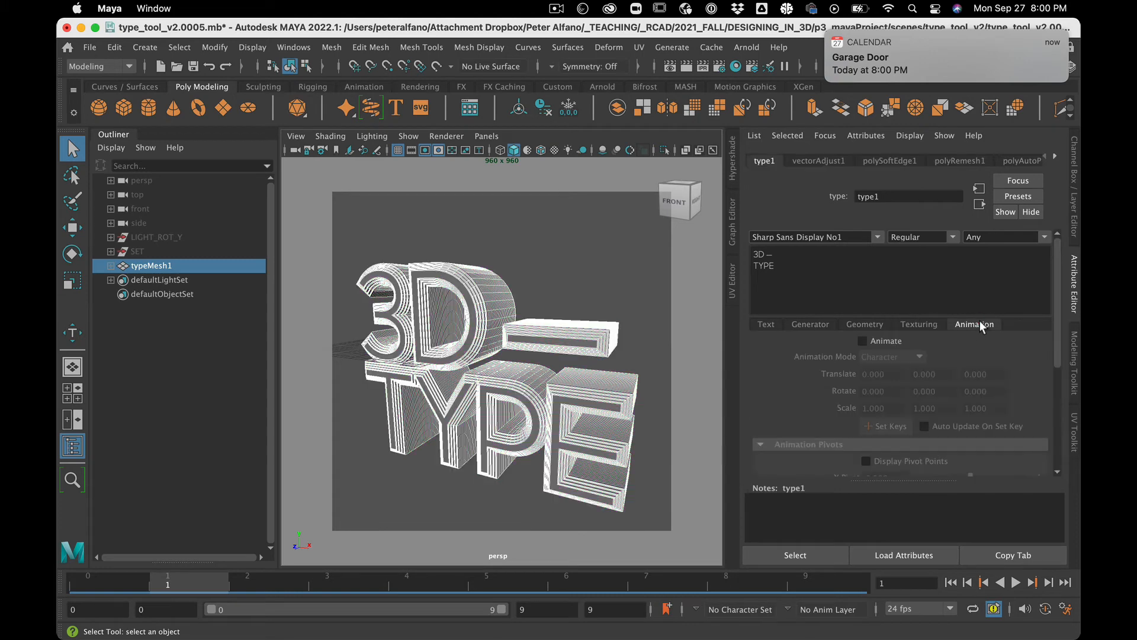
left_click(881, 343)
left_click(888, 357)
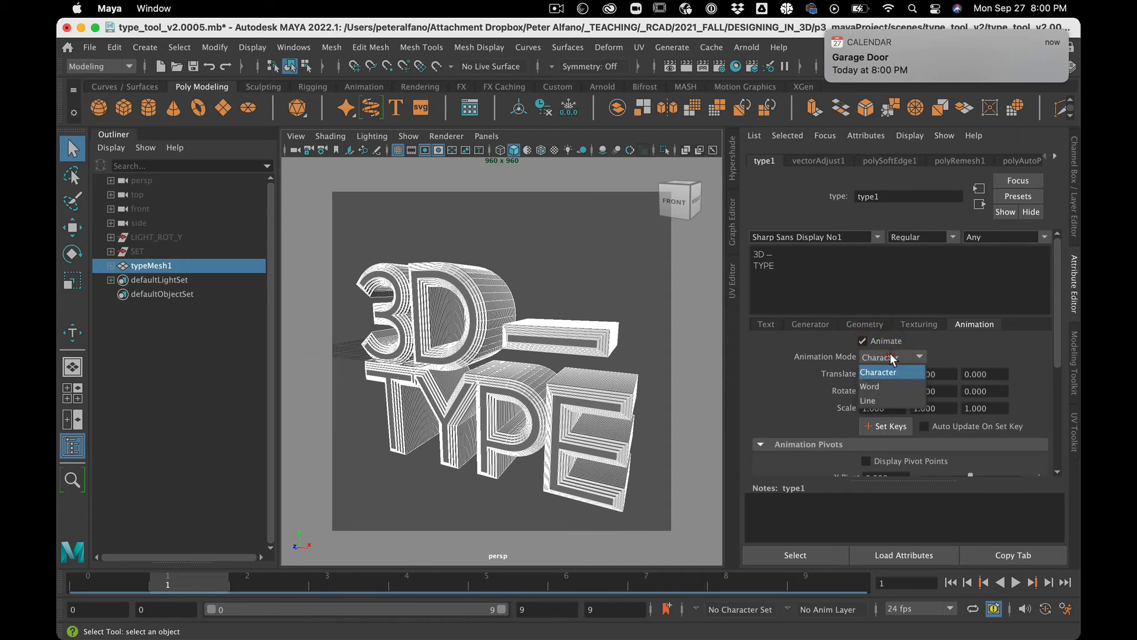
left_click(892, 386)
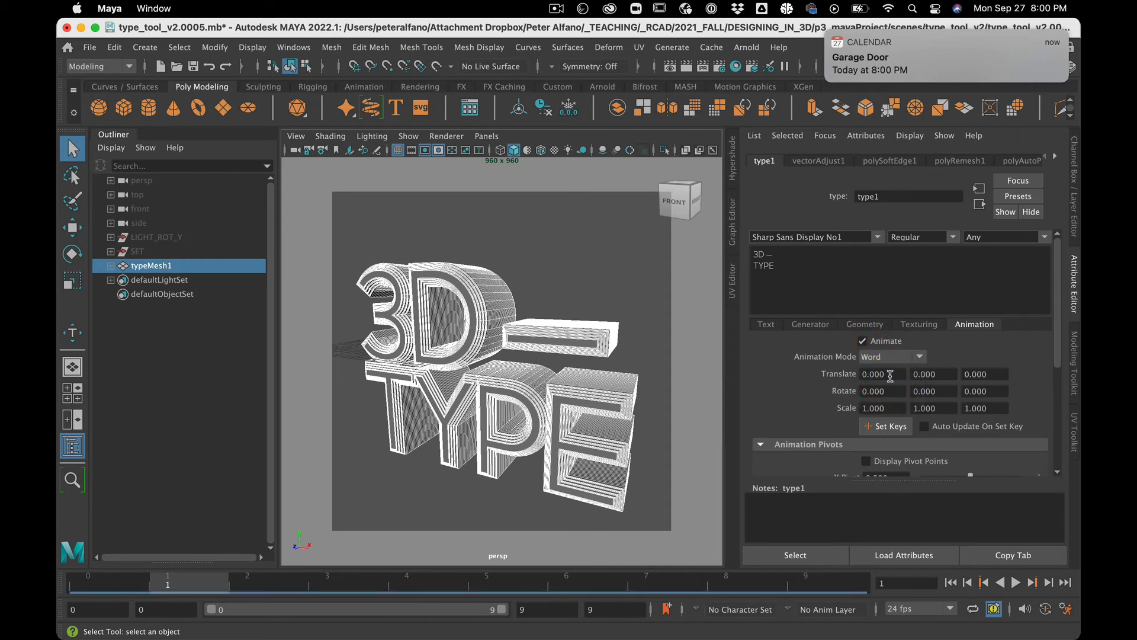
Step: Scroll through the animation pivot and delay settings of the type
scroll(890, 376, "down", 3)
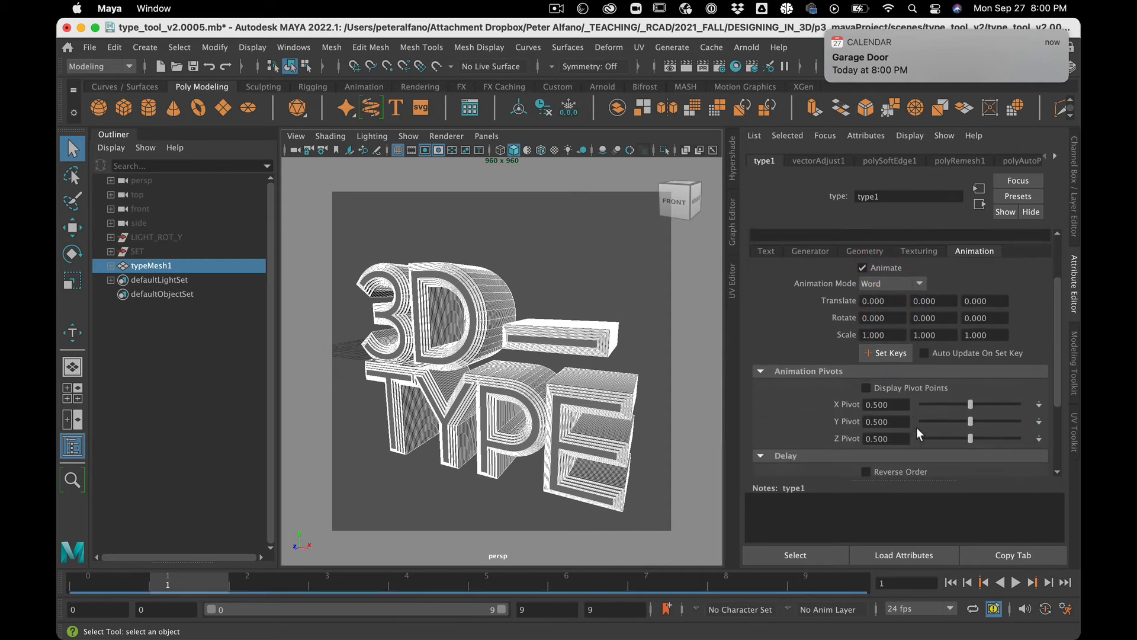
scroll(917, 432, "down", 5)
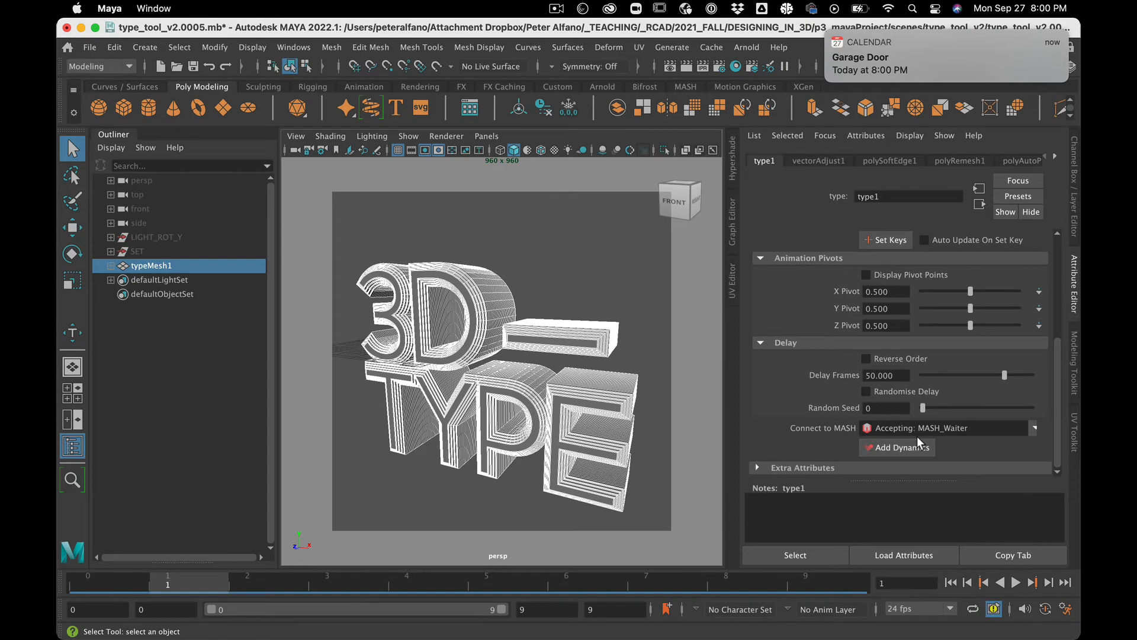
left_click(593, 272)
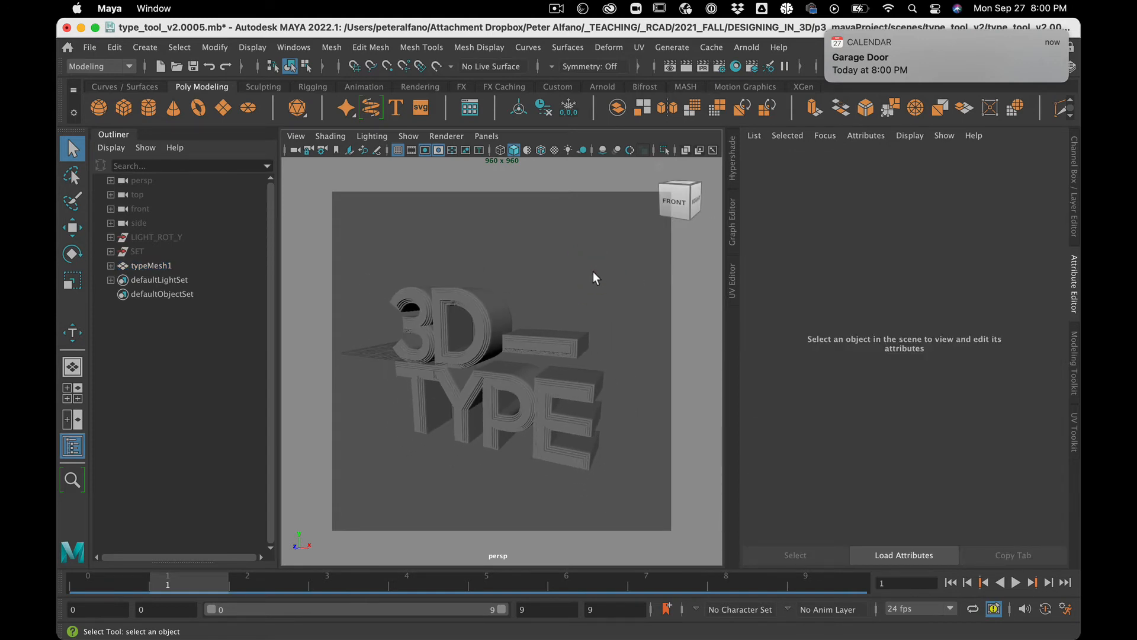
Step: Select the type with the Move tool and review its Geometry settings from mesh settings down to the bevel profile
left_click(484, 349)
key("w")
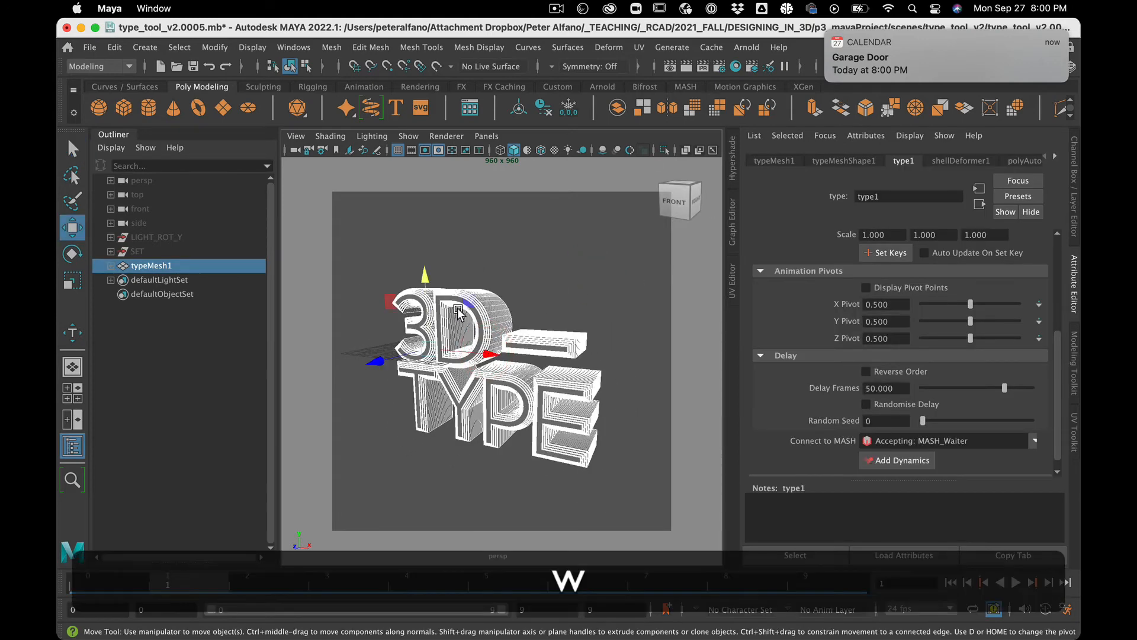
mouse_move(433, 305)
left_mouse_down()
mouse_move(433, 220)
mouse_move(424, 307)
left_mouse_up()
scroll(886, 333, "up", 5)
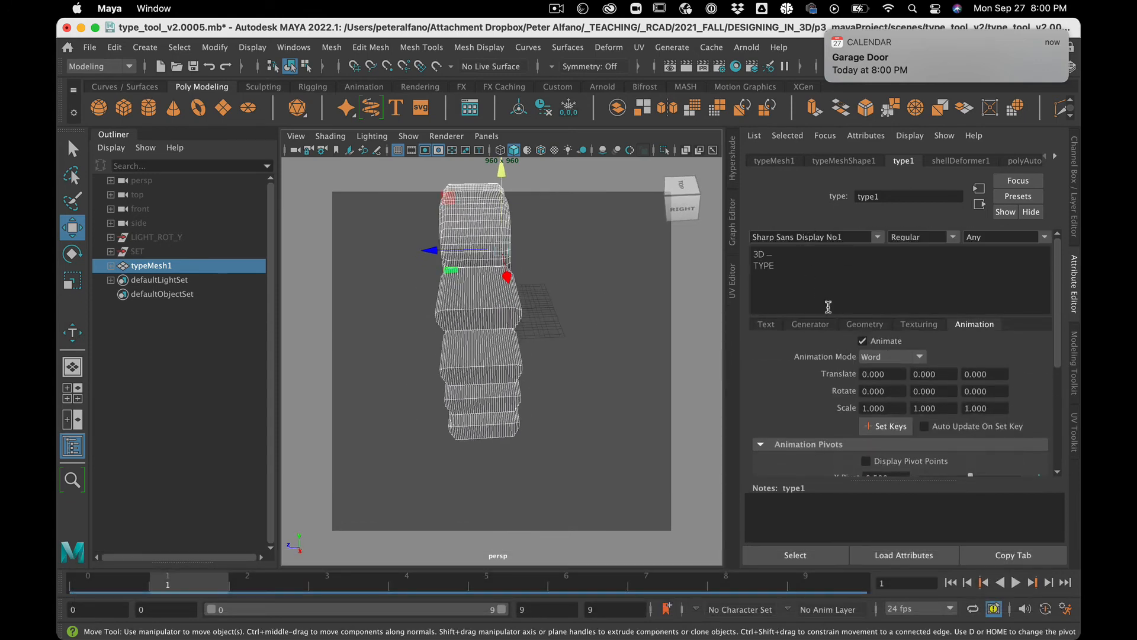
left_click(811, 325)
left_click(858, 326)
scroll(907, 435, "down", 5)
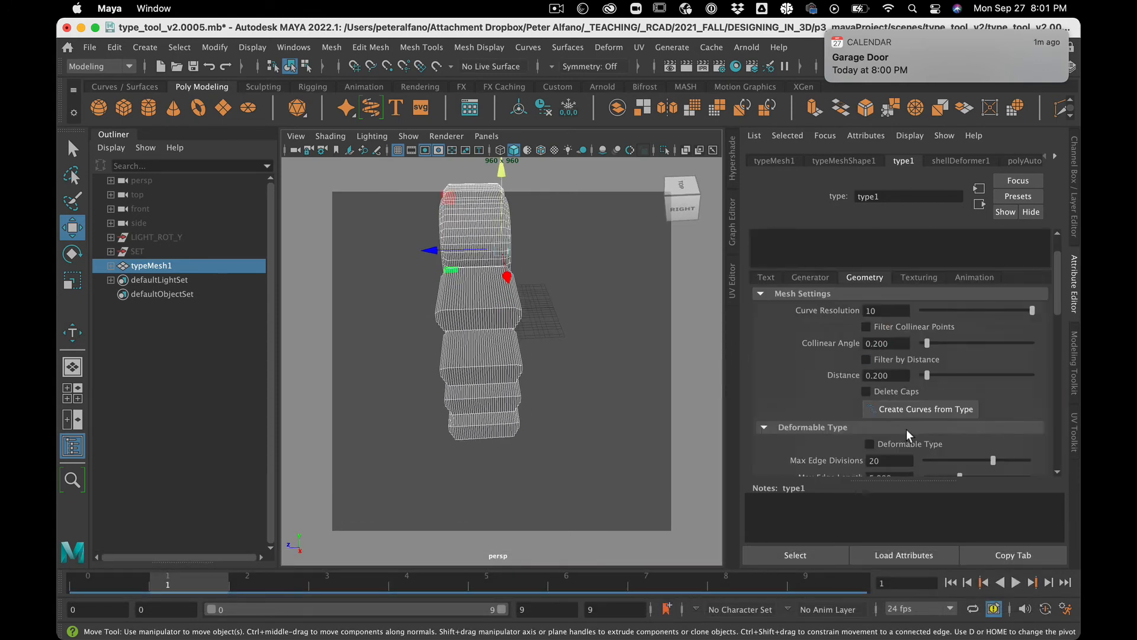
scroll(909, 435, "down", 3)
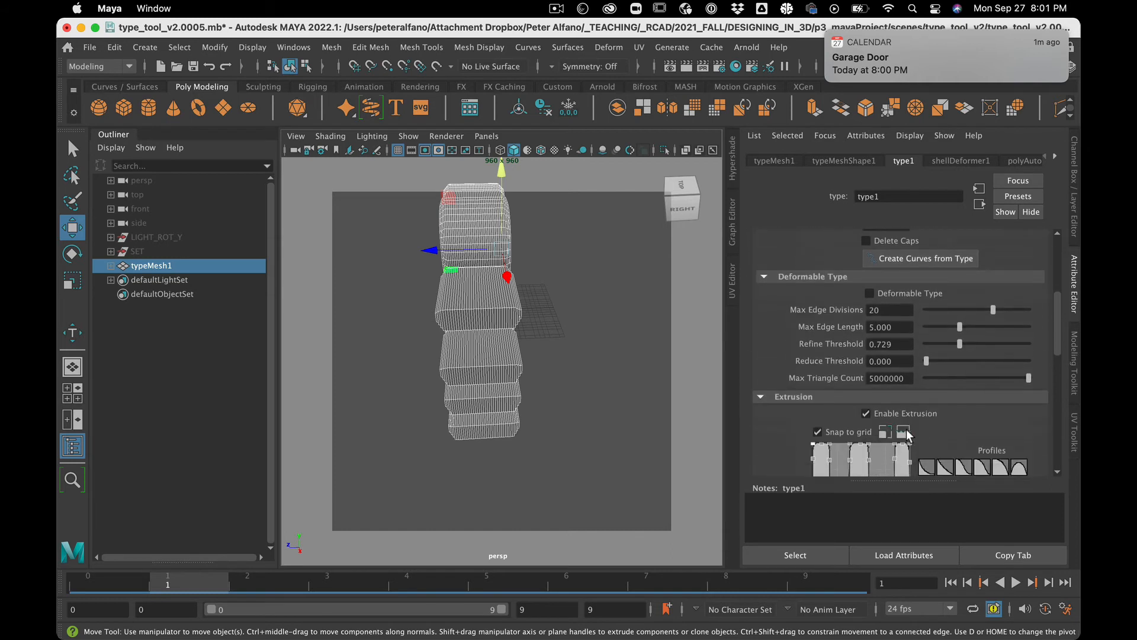
scroll(909, 436, "down", 5)
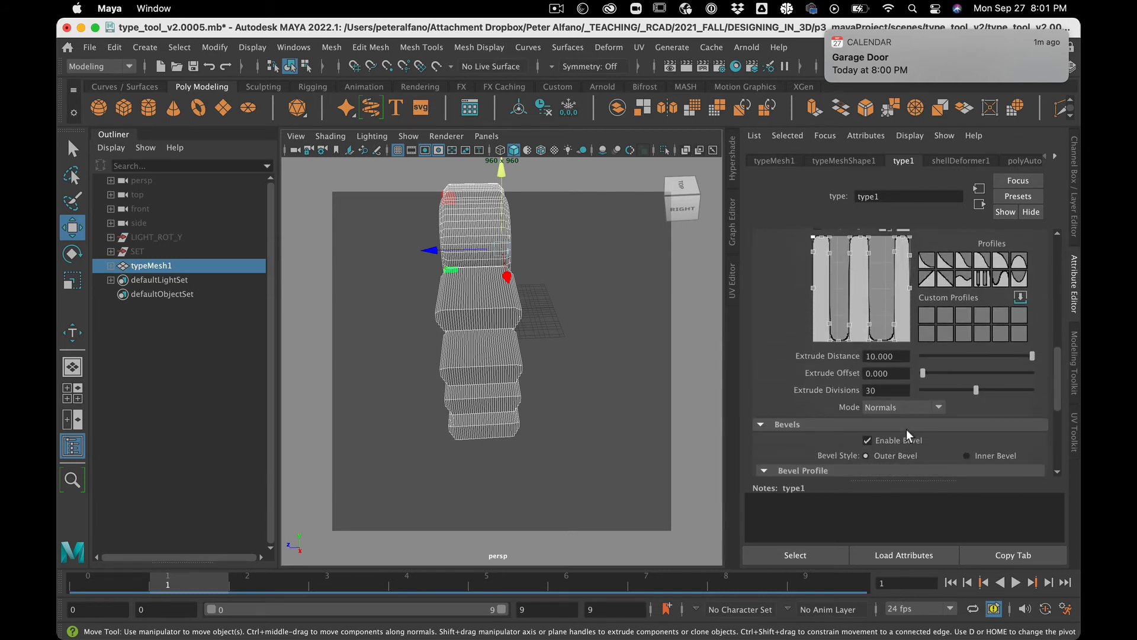
scroll(909, 435, "down", 1)
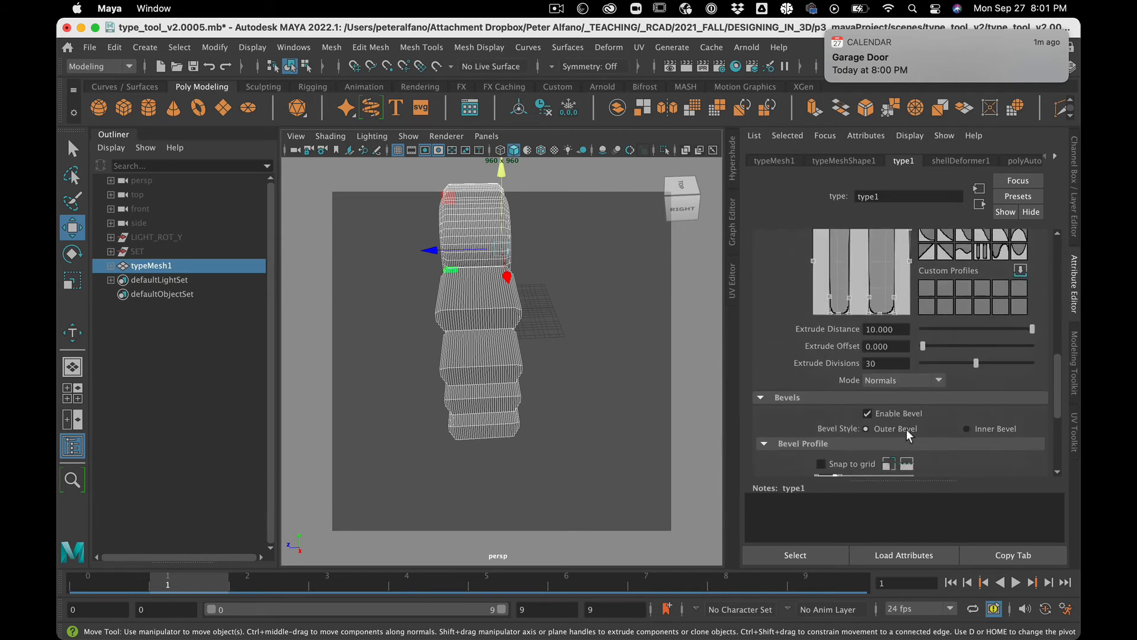
scroll(909, 436, "down", 6)
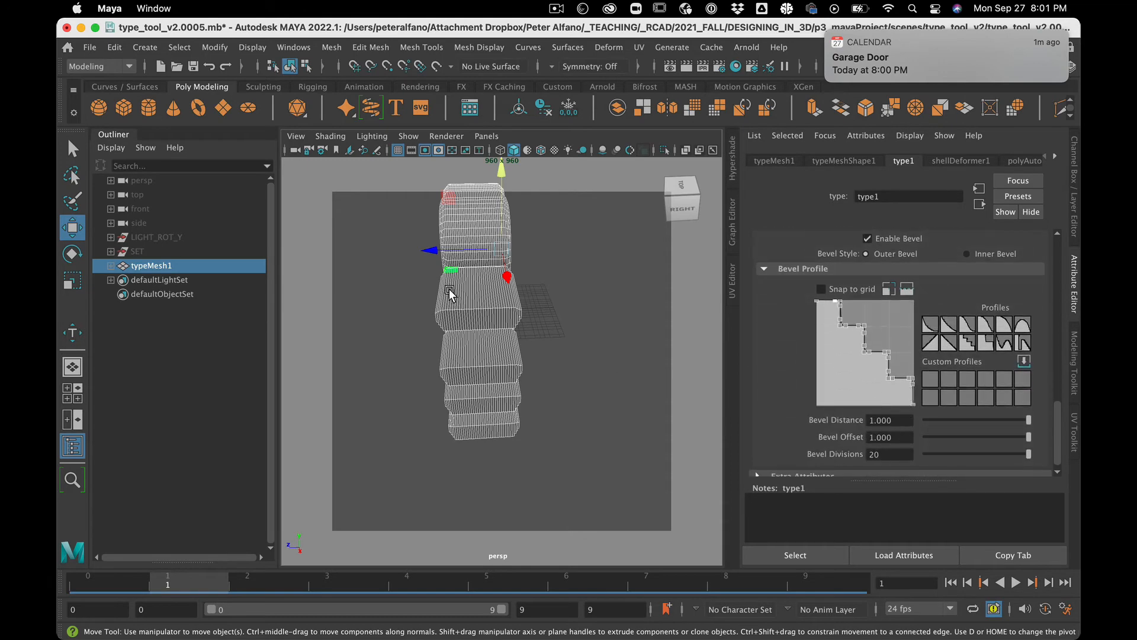
Step: Move the type upward to a height of about 14.4 units
left_click_drag(450, 294, 407, 205, "alt")
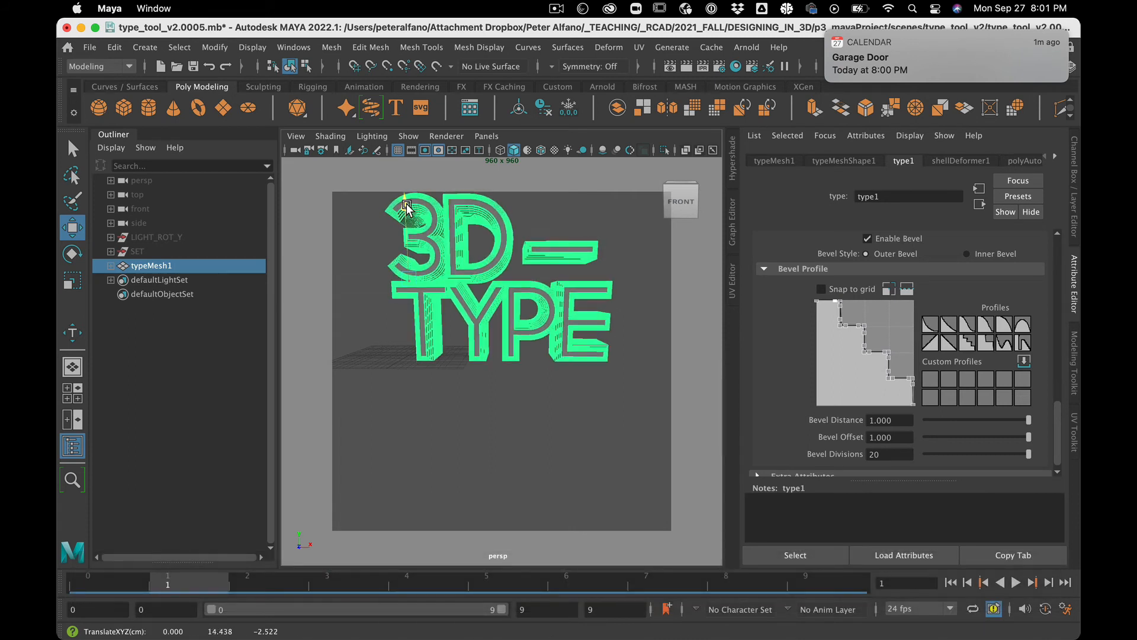
left_click(366, 272)
left_click_drag(482, 355, 470, 358, "alt")
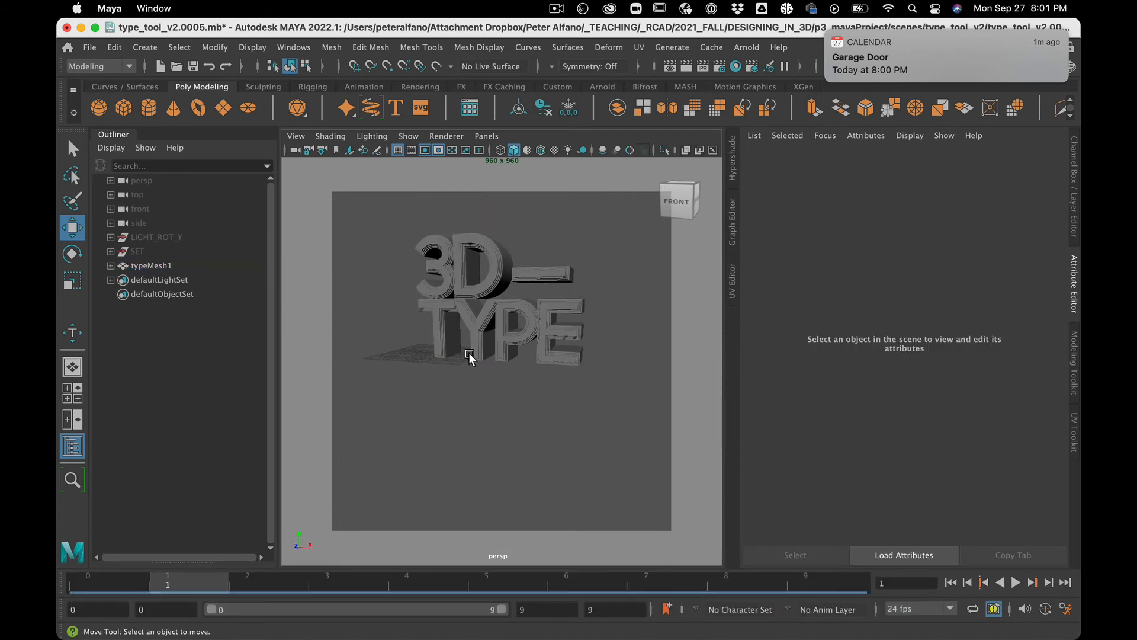
Step: Select the SET and LIGHT_ROT_Y objects and unhide them
left_click(157, 251)
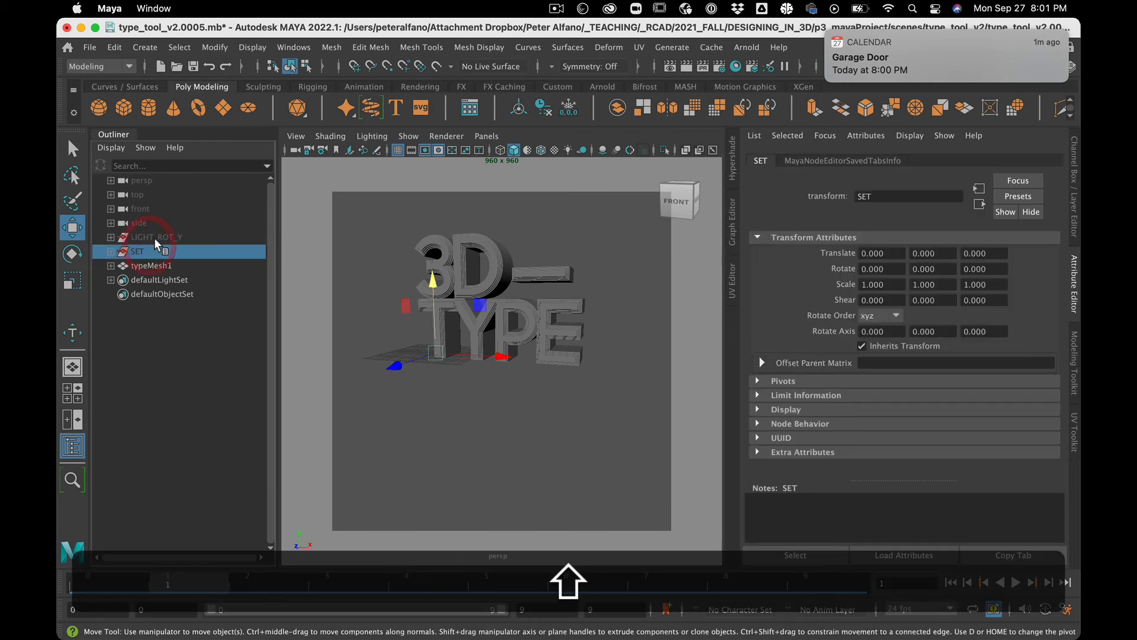
left_click(156, 240, "shift")
key("shift+h")
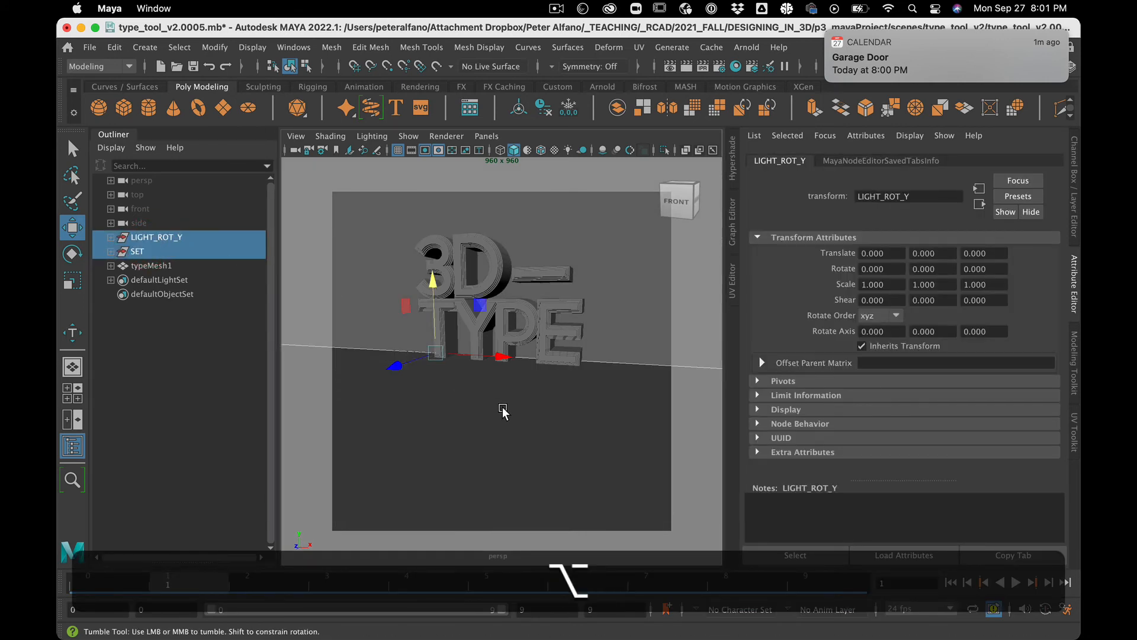
left_click_drag(502, 409, 478, 415, "alt")
scroll(477, 427, "up", 5)
scroll(478, 415, "down", 15)
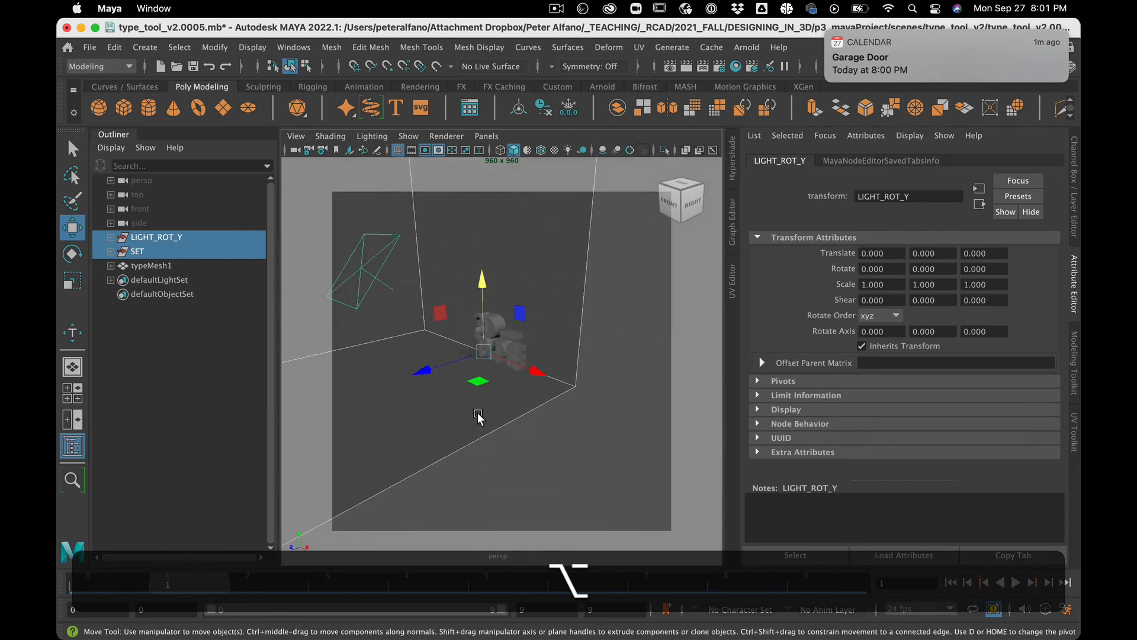
scroll(479, 418, "down", 3)
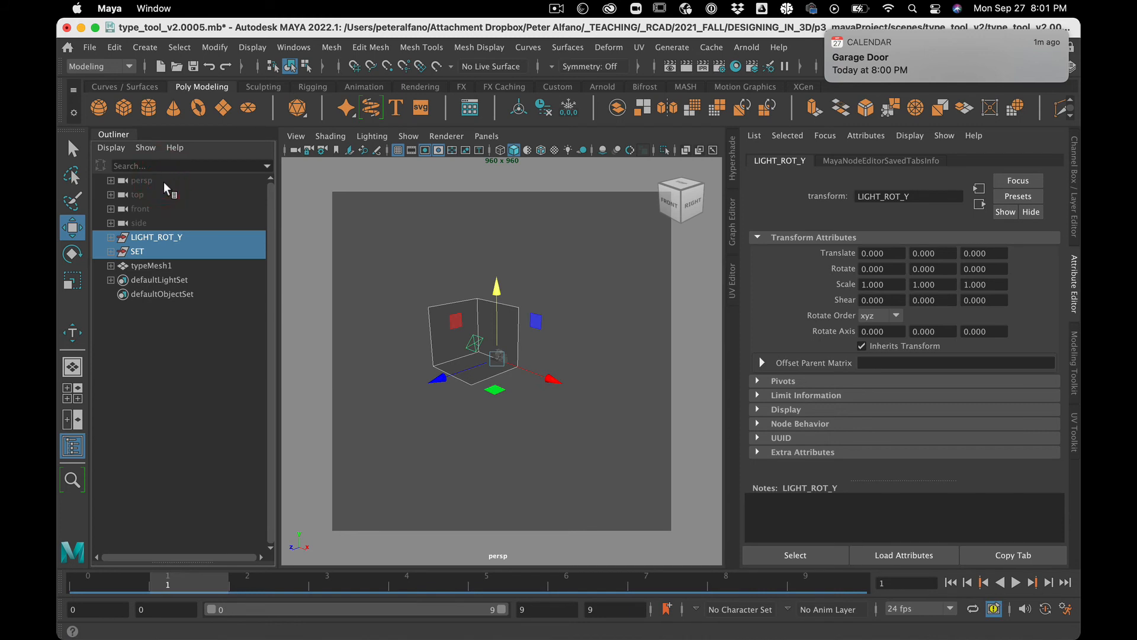
Step: Try a focal length of 300 on the perspective camera, then return it to 35
left_click(164, 181)
left_click(808, 160)
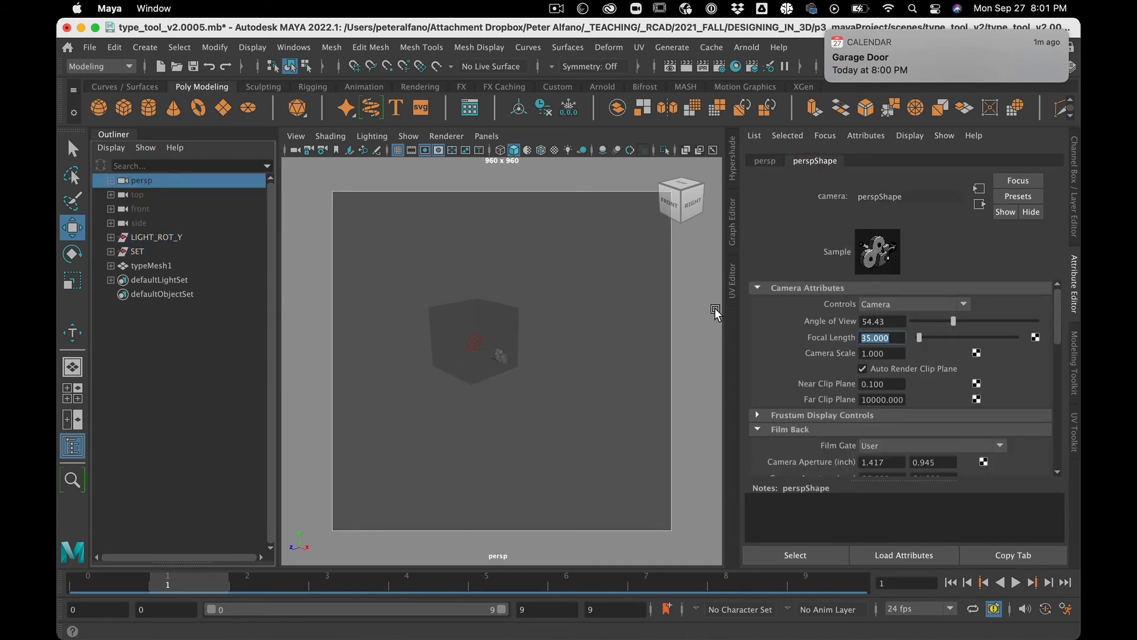
type("300")
key("Return")
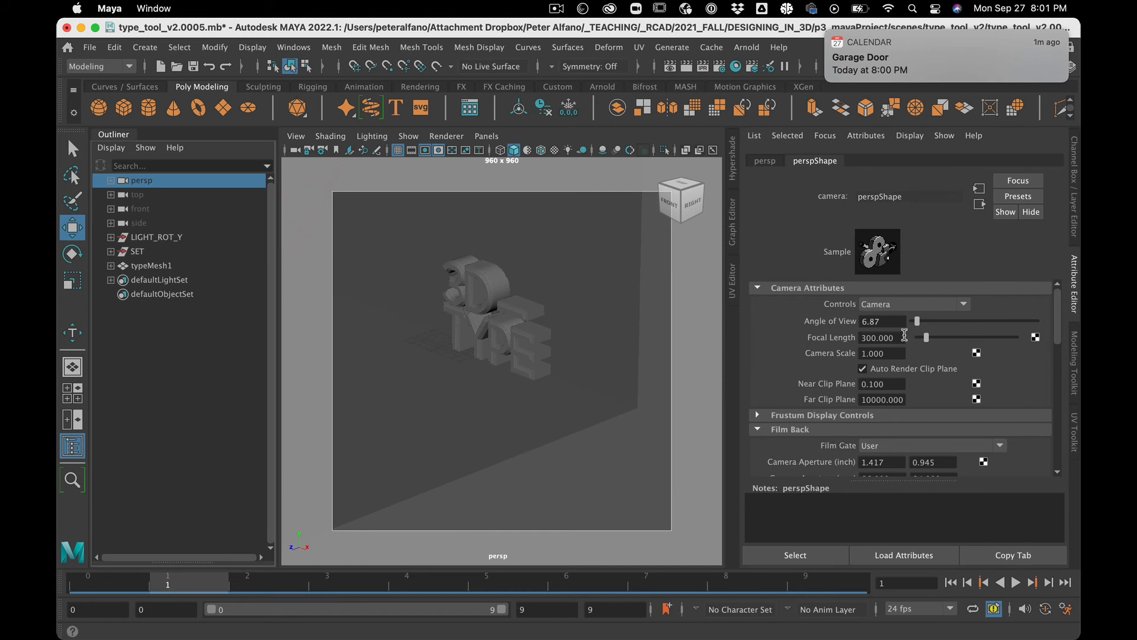
type("35")
key("Return")
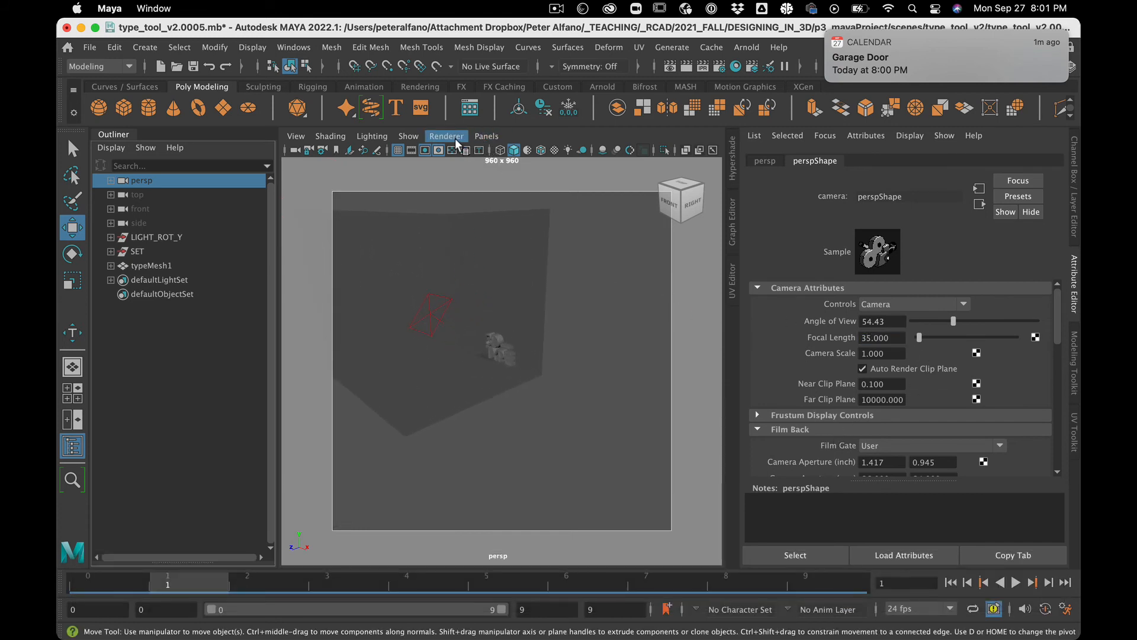
Step: Duplicate the front orthographic camera
left_click(499, 137)
mouse_move(504, 184)
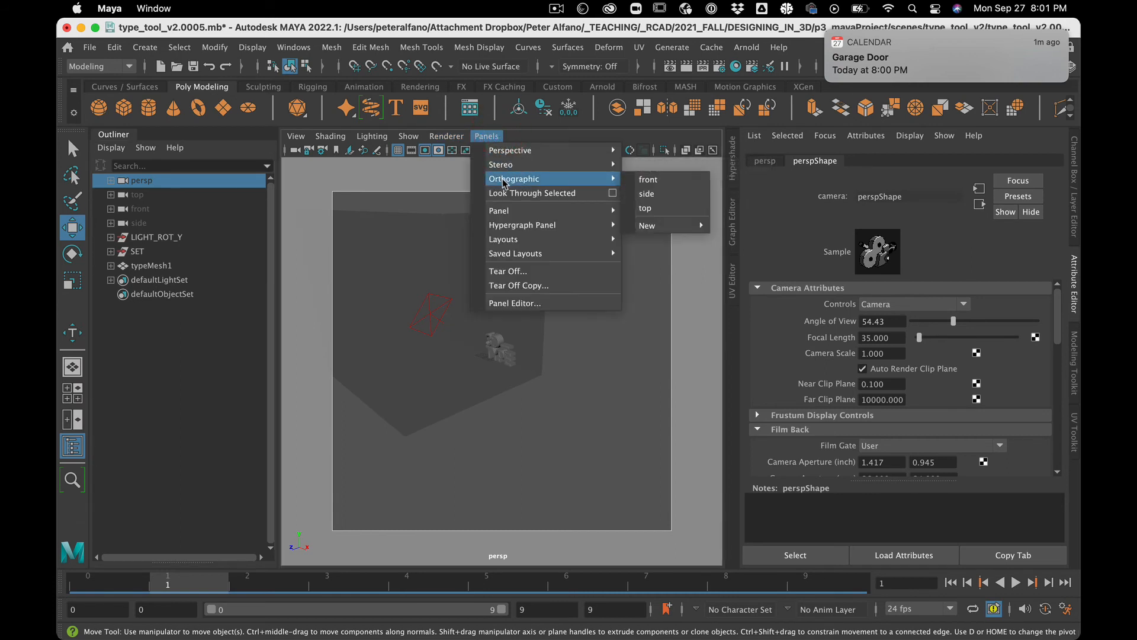
left_click(484, 137)
left_click(140, 208)
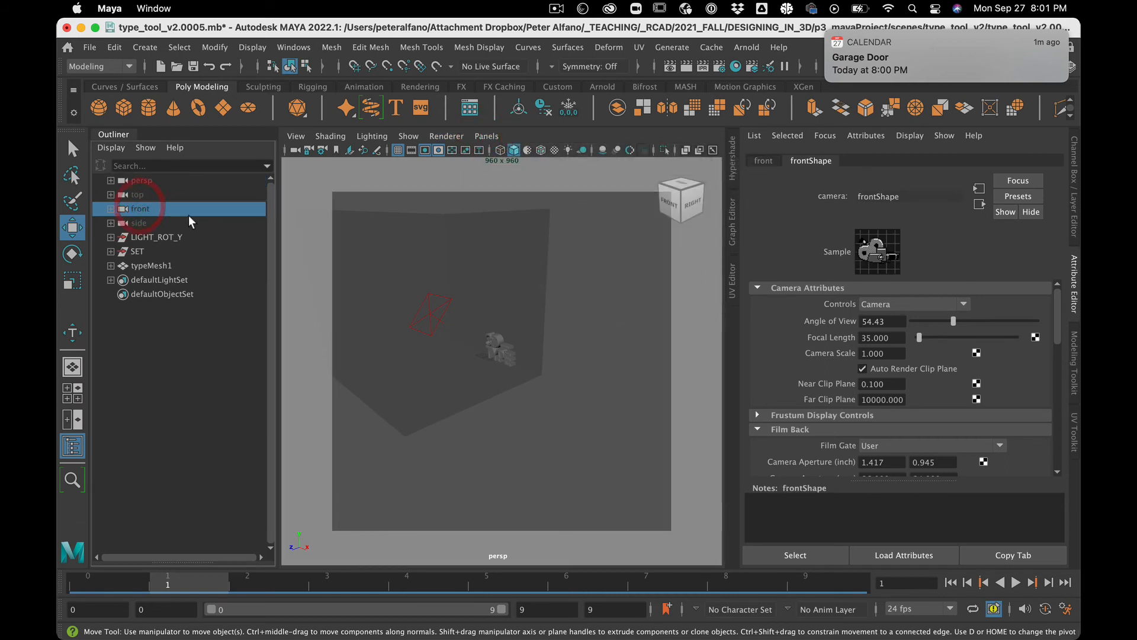
key("super+d")
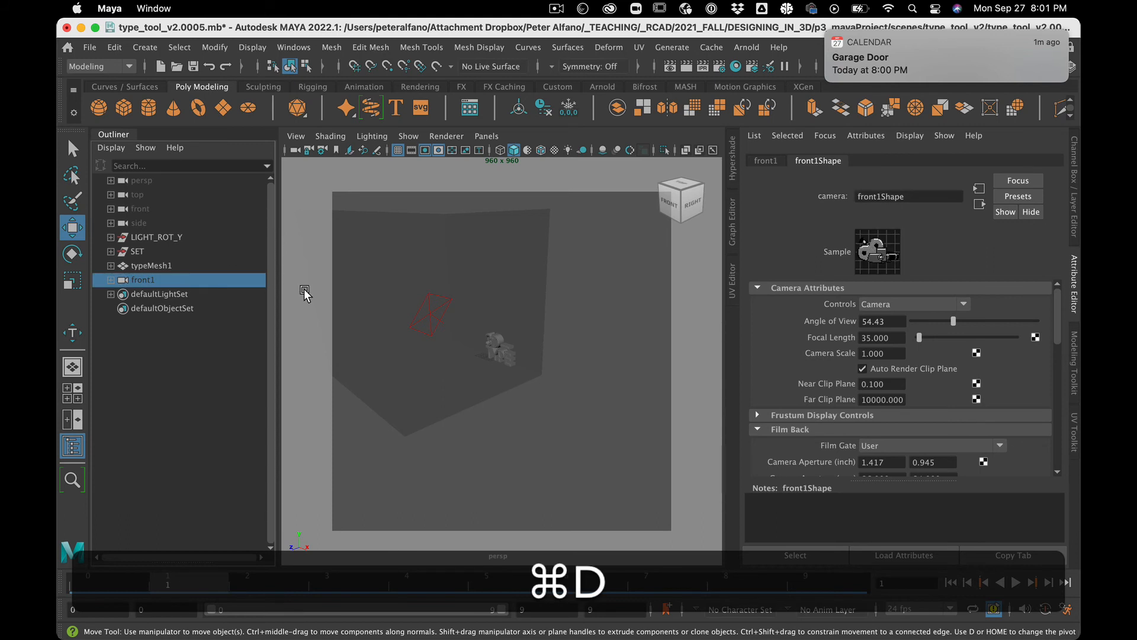
Step: Rename the duplicated front camera to orthoCAM
double_click(153, 277)
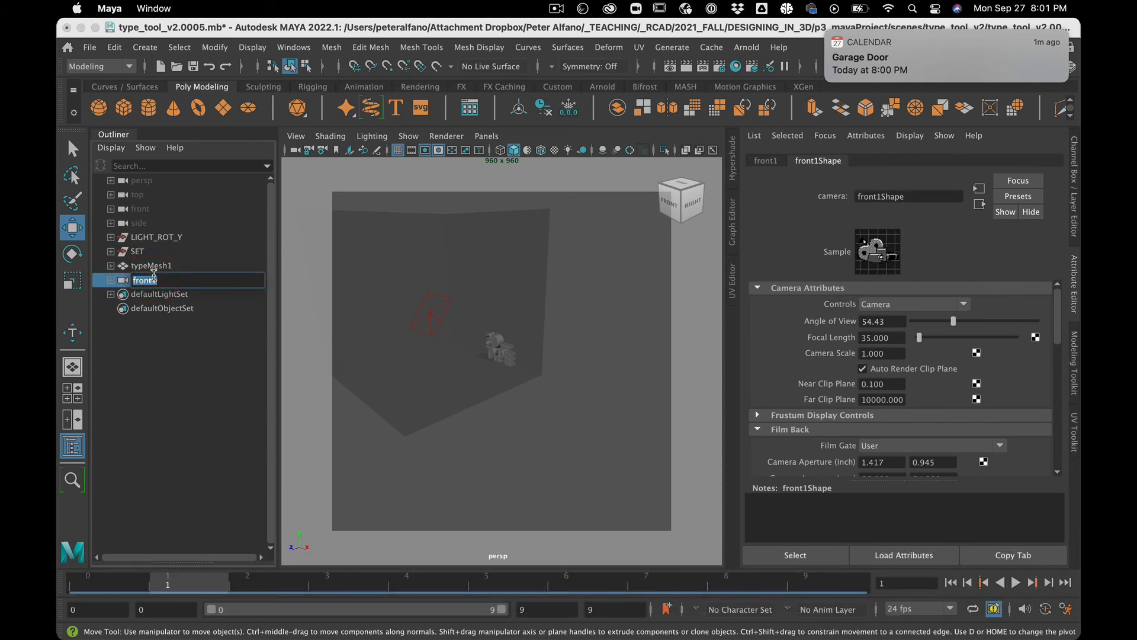
type("ort")
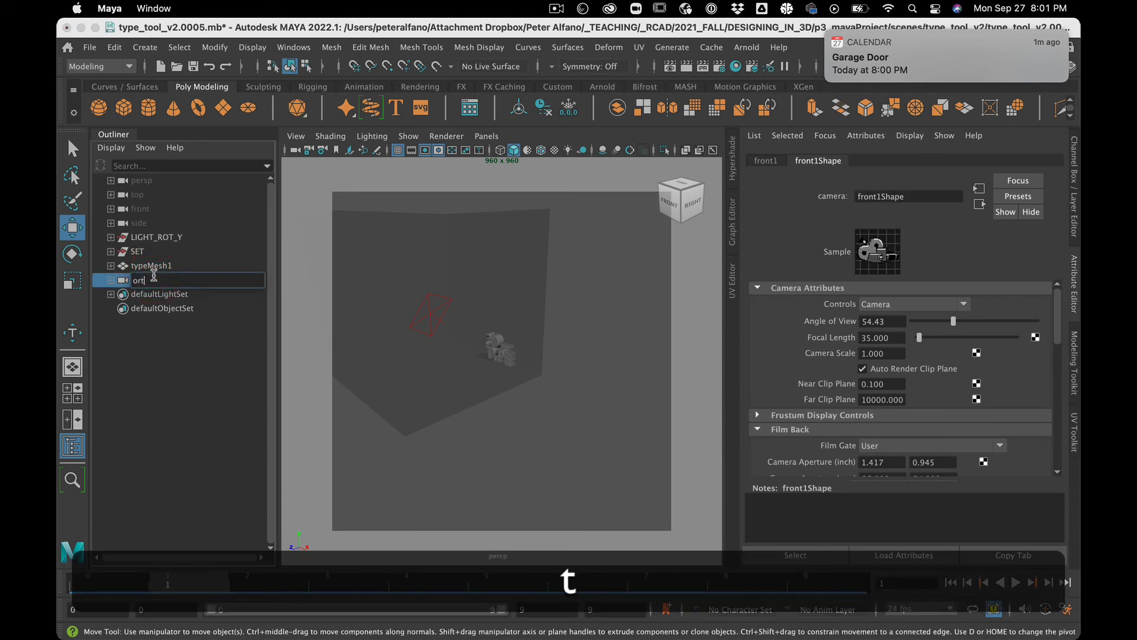
type("hoCAM")
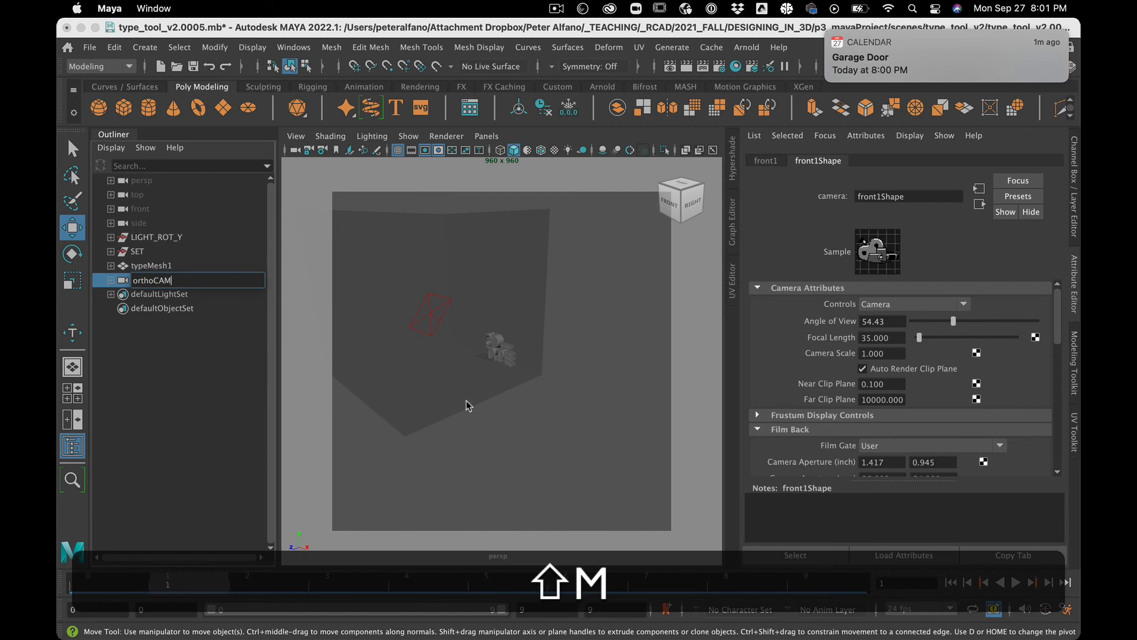
Step: Set the viewport to look through the orthoCAM camera
left_click(500, 446)
left_click(486, 136)
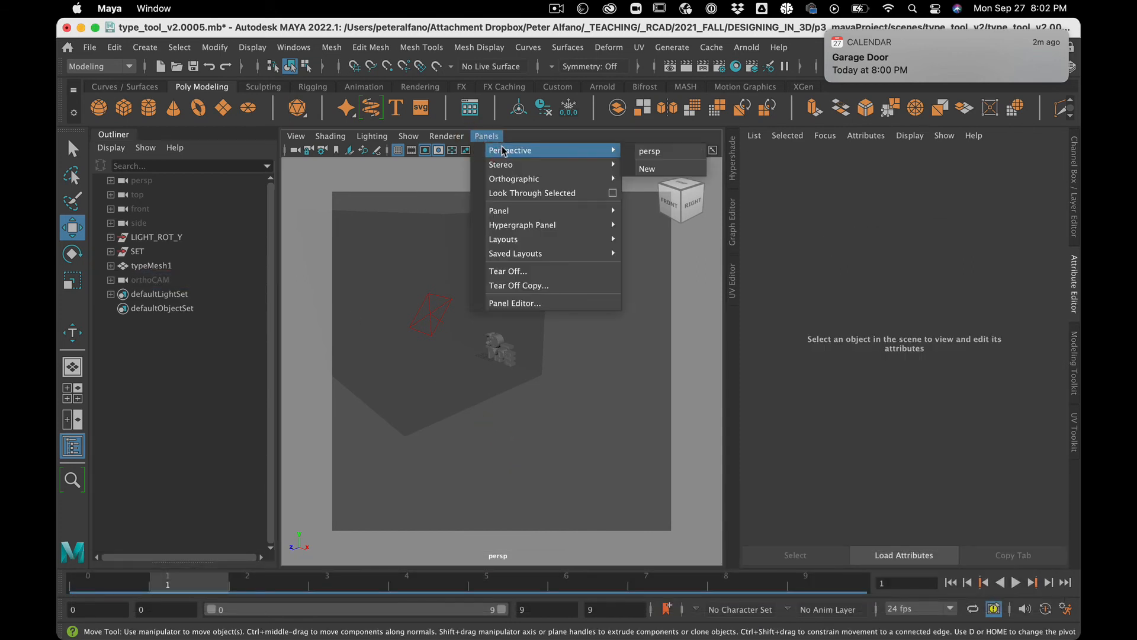
mouse_move(533, 178)
left_click(651, 195)
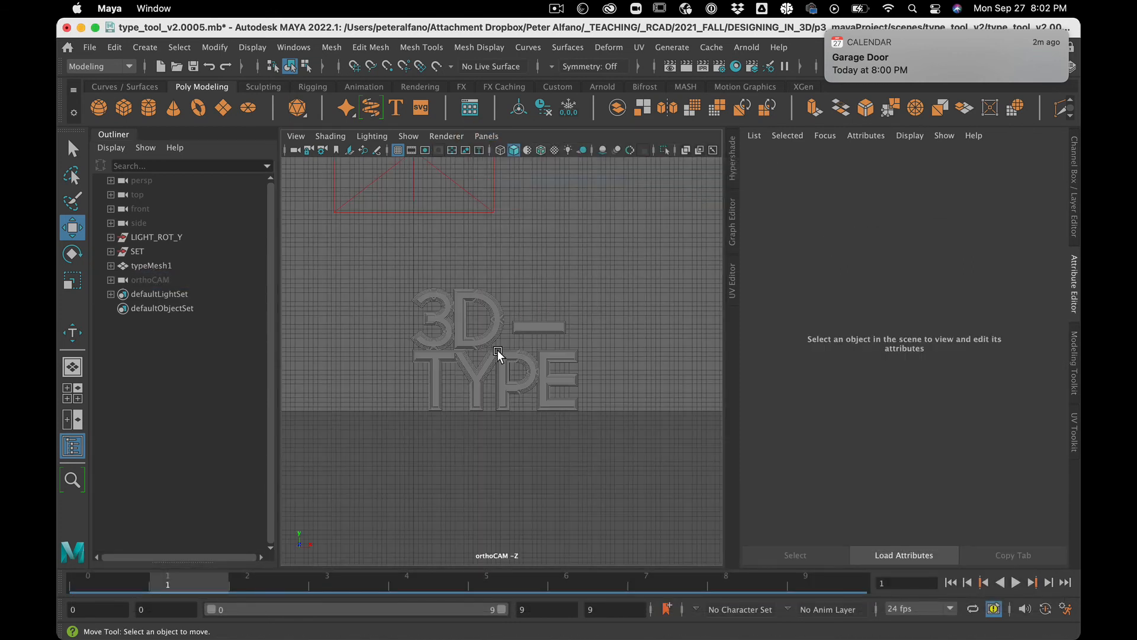
Step: Tumble orthoCAM to an angled three-quarter view of the type with the resolution gate shown
left_click_drag(496, 350, 436, 362, "alt")
left_click(425, 150)
scroll(435, 361, "up", 2)
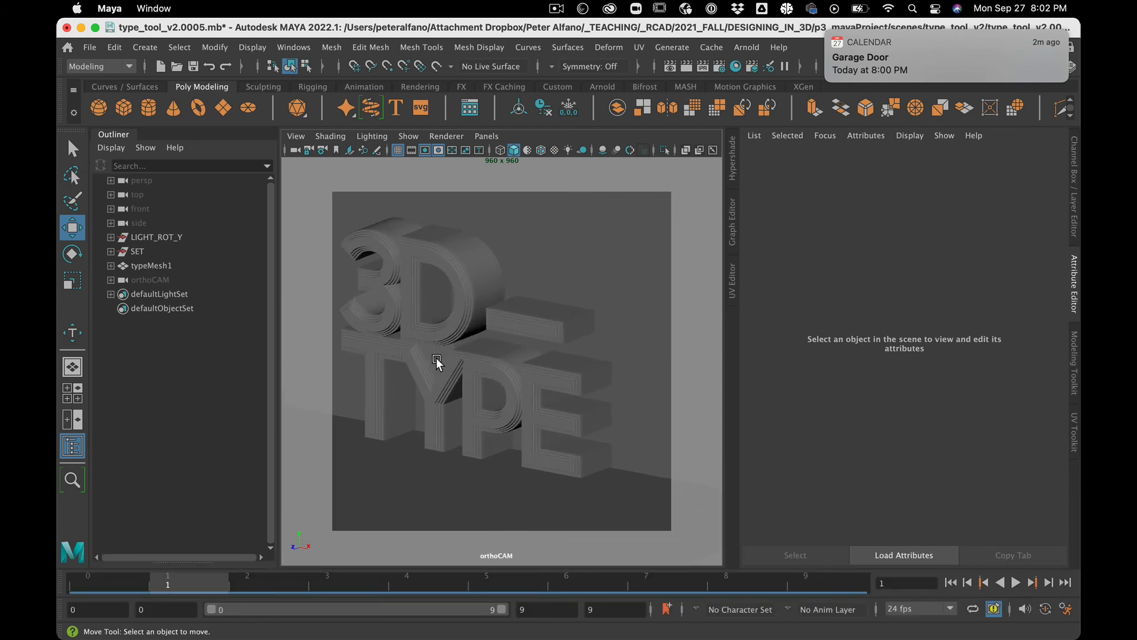
middle_click_drag(436, 358, 458, 370, "alt")
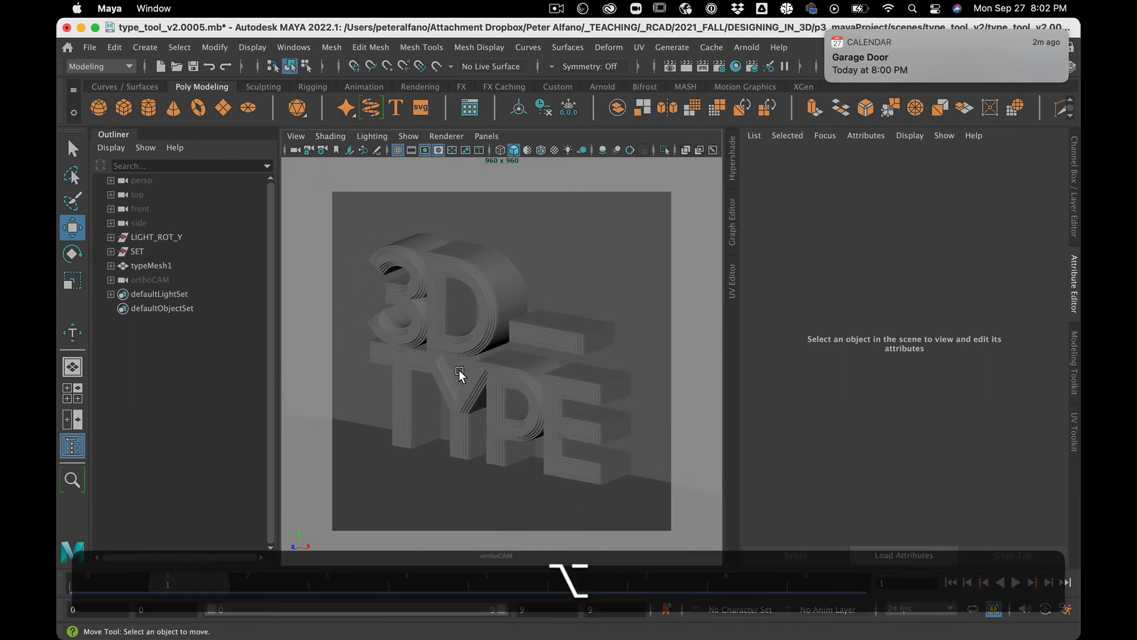
Step: Select the type mesh and open the Tumble Tool settings to review the orthographic view options
left_click(435, 286)
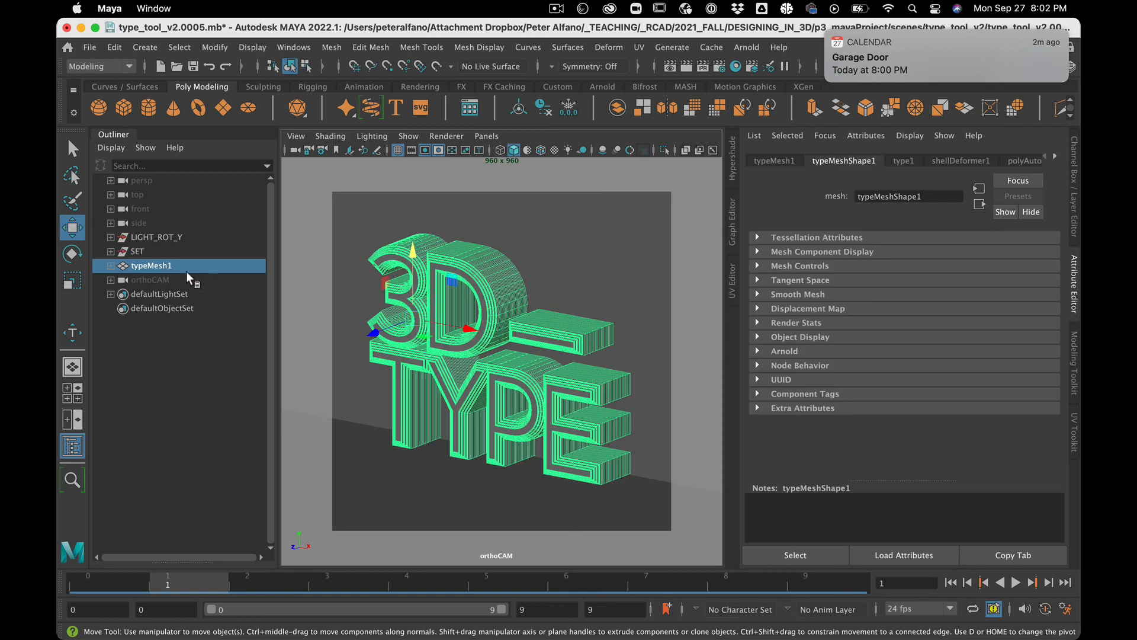
left_click(296, 136)
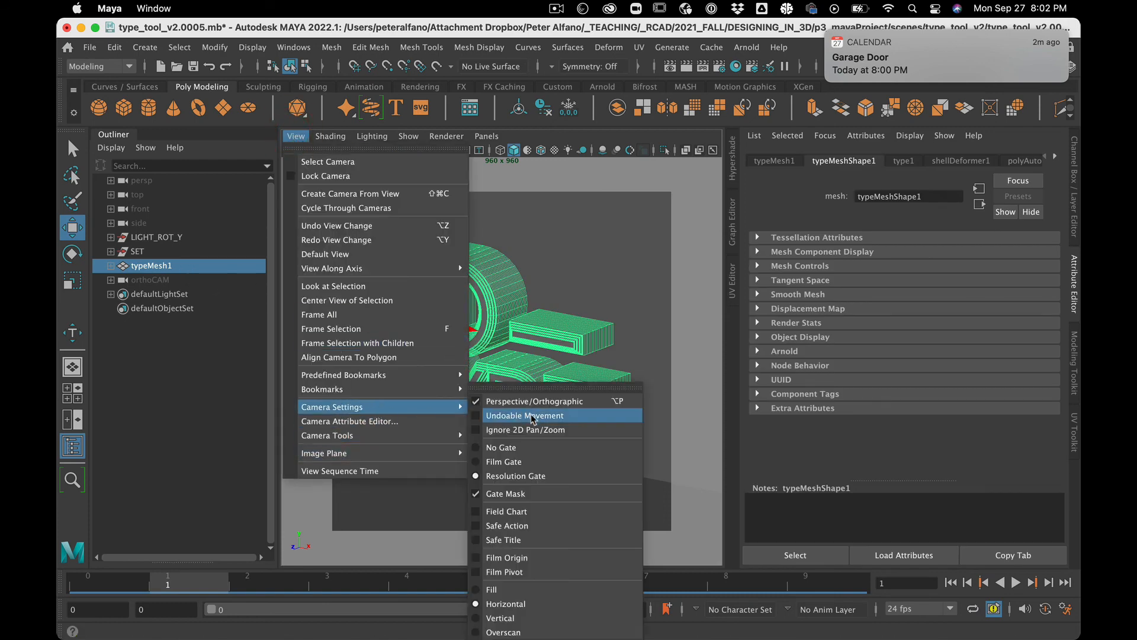
mouse_move(410, 452)
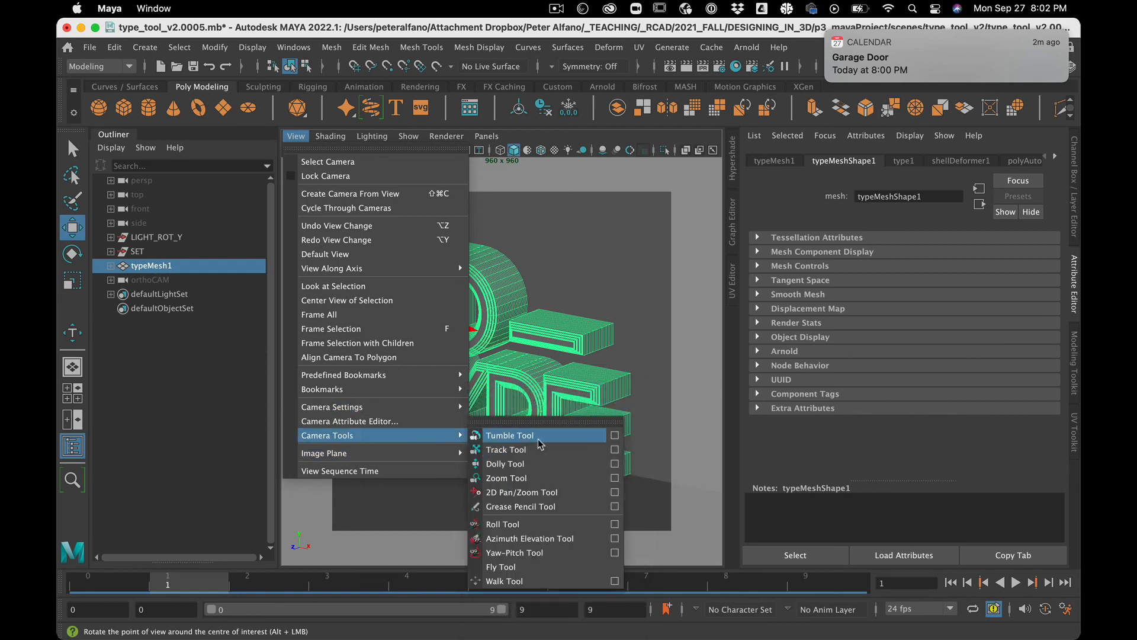
left_click(615, 436)
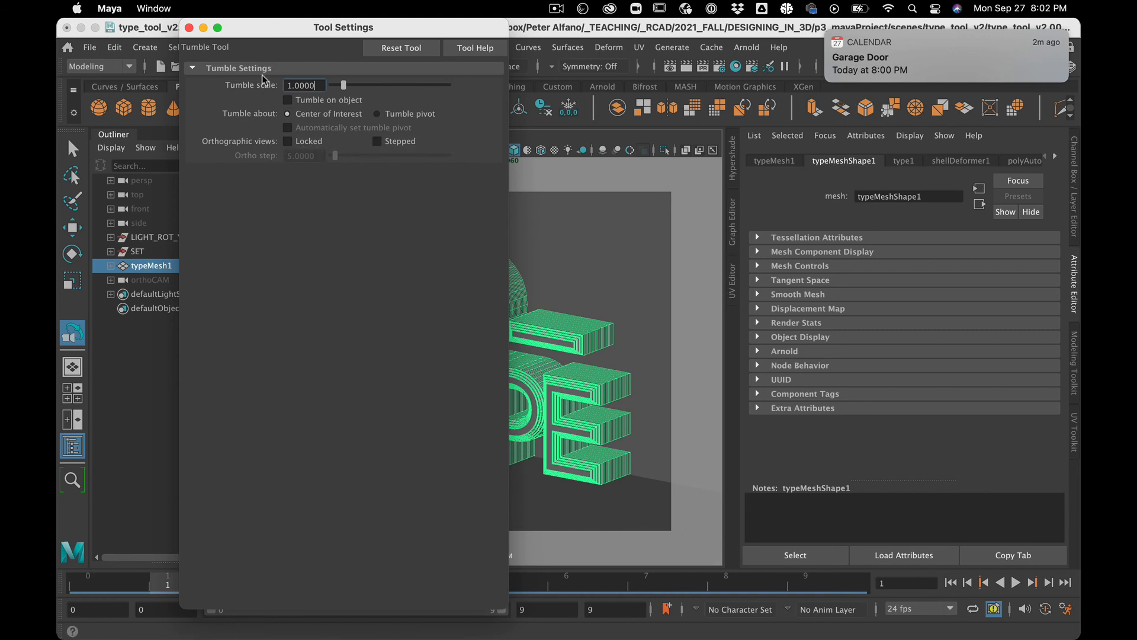
left_click(190, 28)
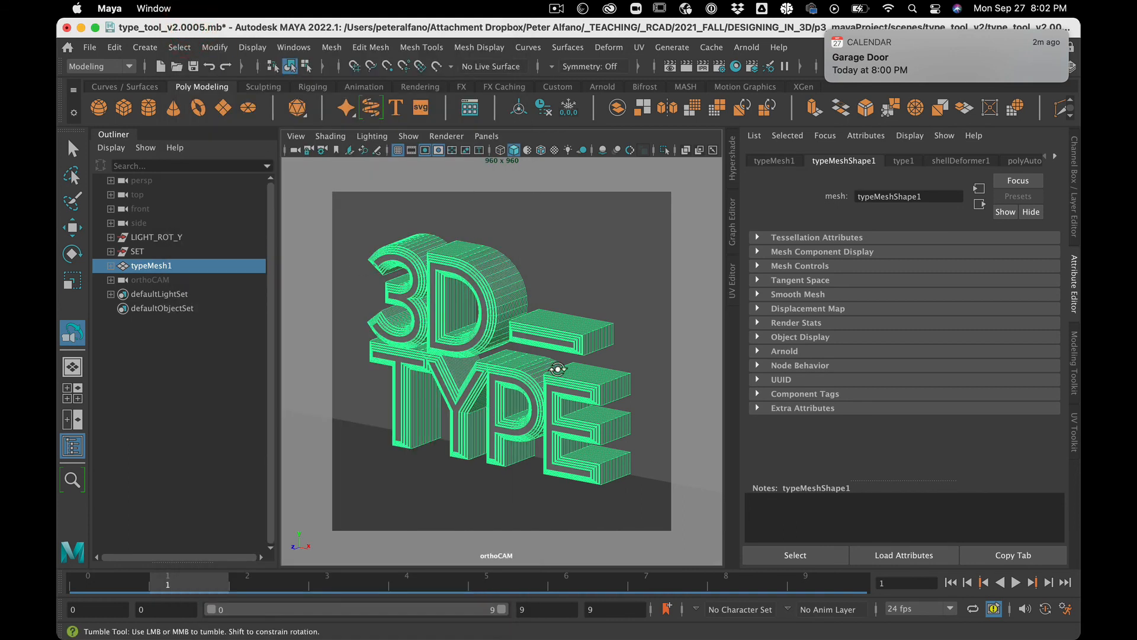
Step: Switch the viewport renderer to Arnold, clear the selection and tumble orthoCAM slightly
left_click(459, 136)
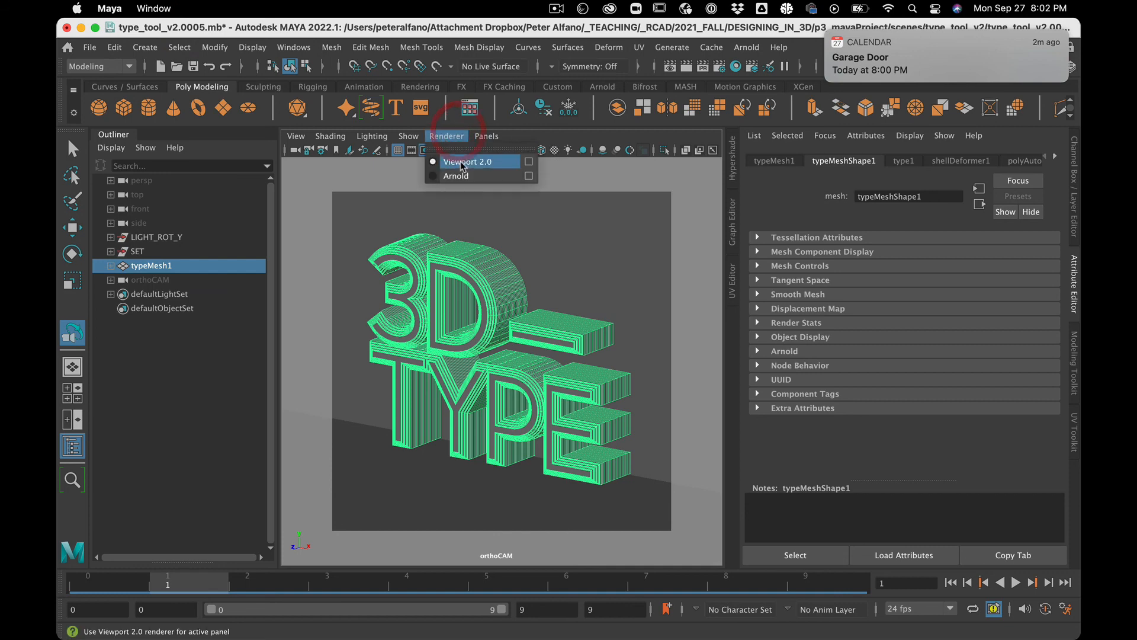
left_click(453, 176)
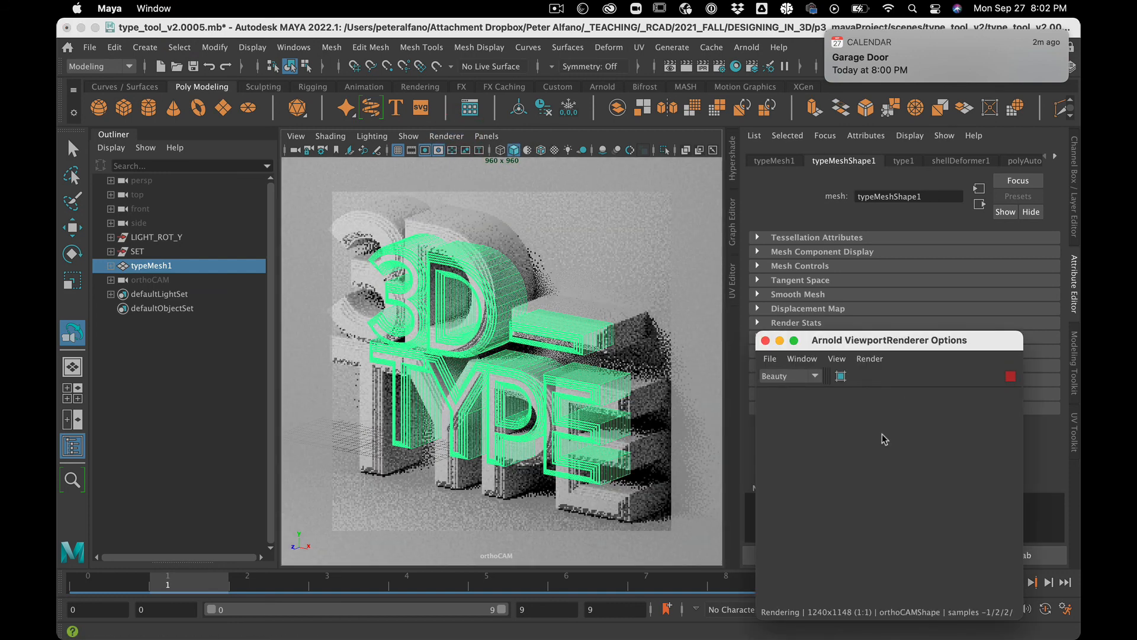
left_click(251, 444)
left_click_drag(497, 439, 422, 450)
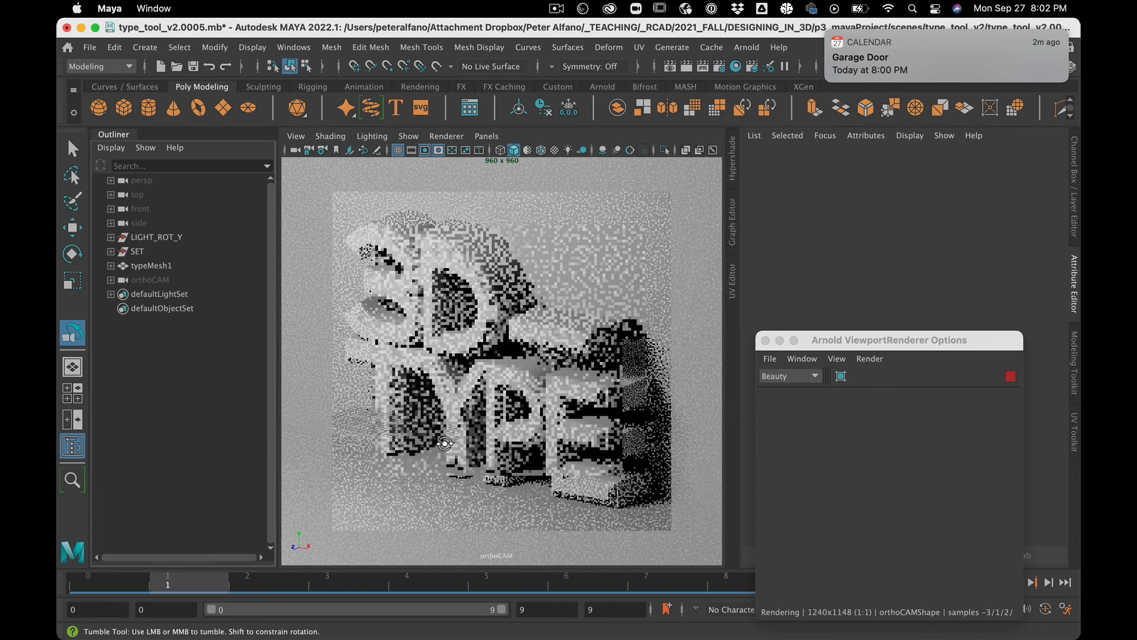
left_click(207, 472)
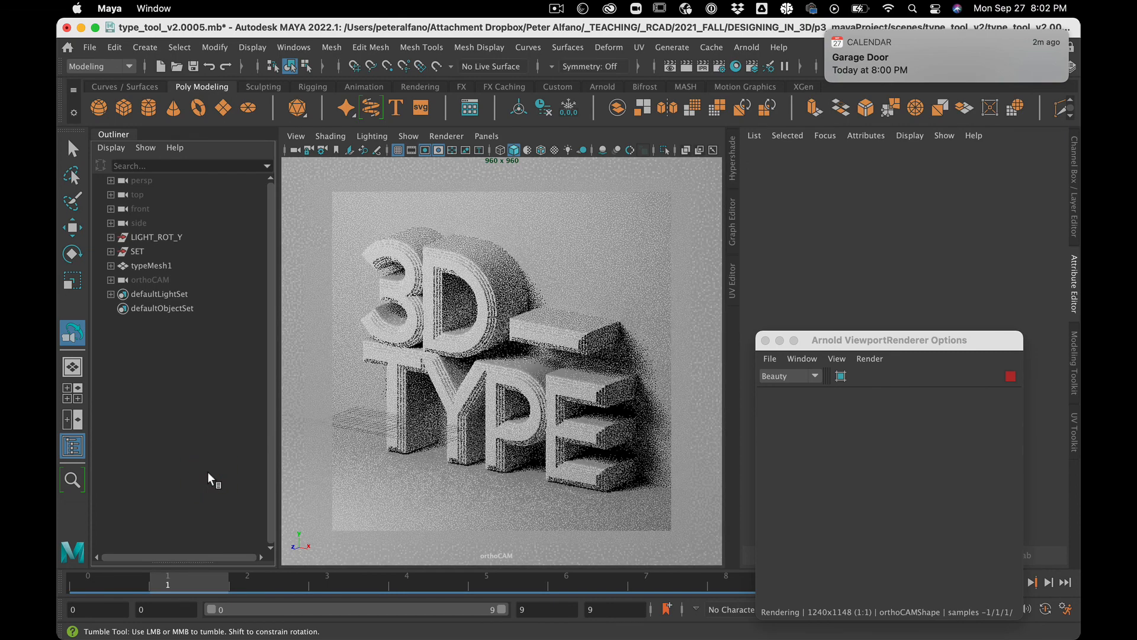